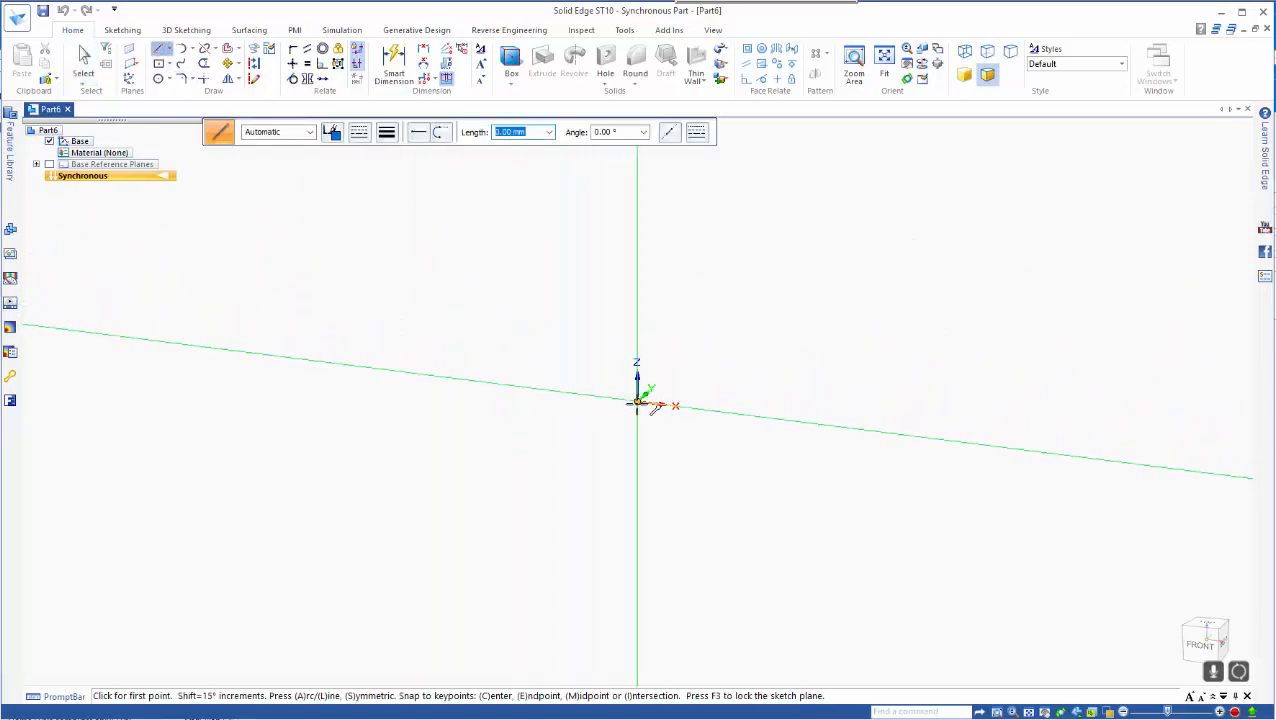
Step: Sketch an 80 mm line along the X axis, symmetric about the origin, on the front plane
{"action": "left_click", "coordinate": [637, 403]}
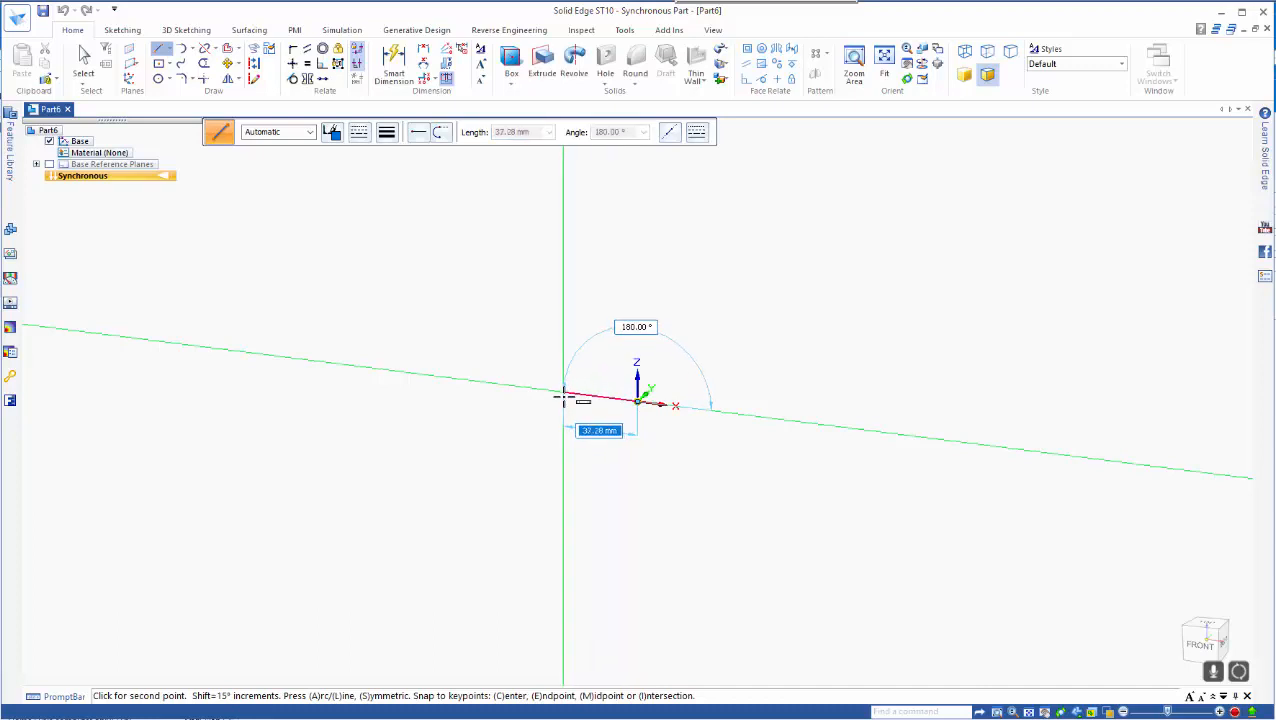
{"action": "key", "text": "s"}
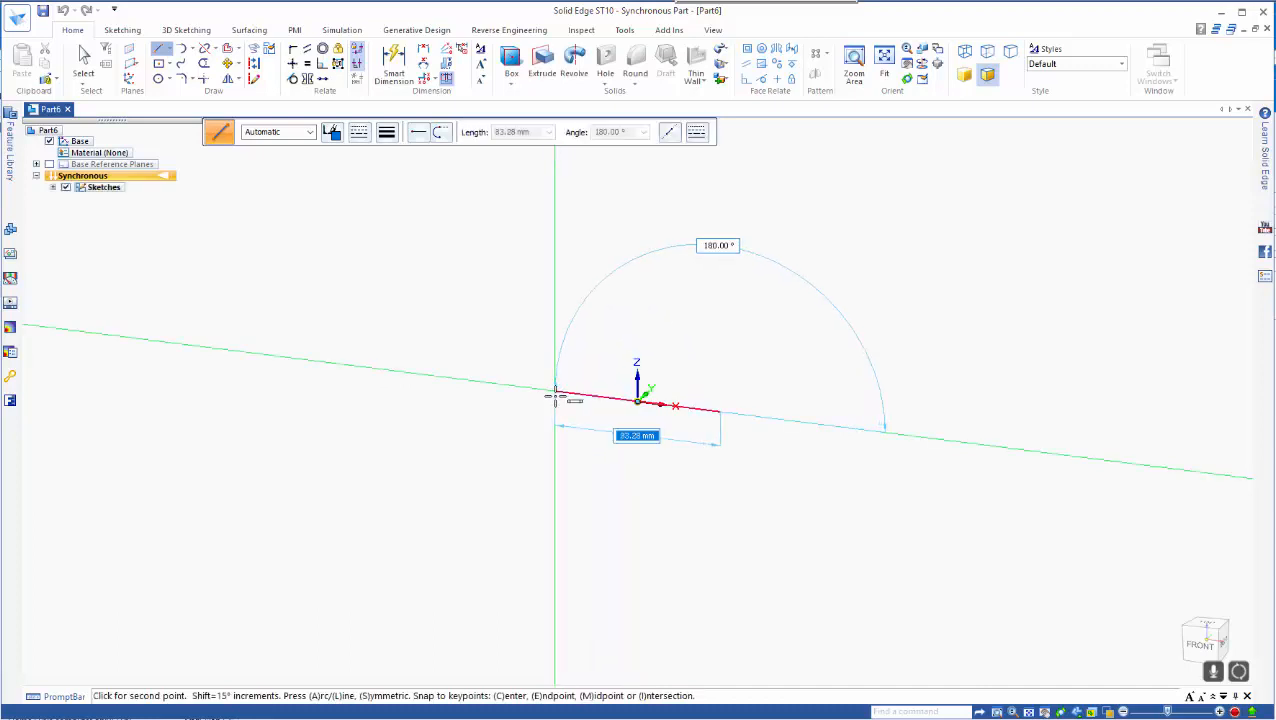
{"action": "type", "text": "80"}
{"action": "key", "text": "Tab"}
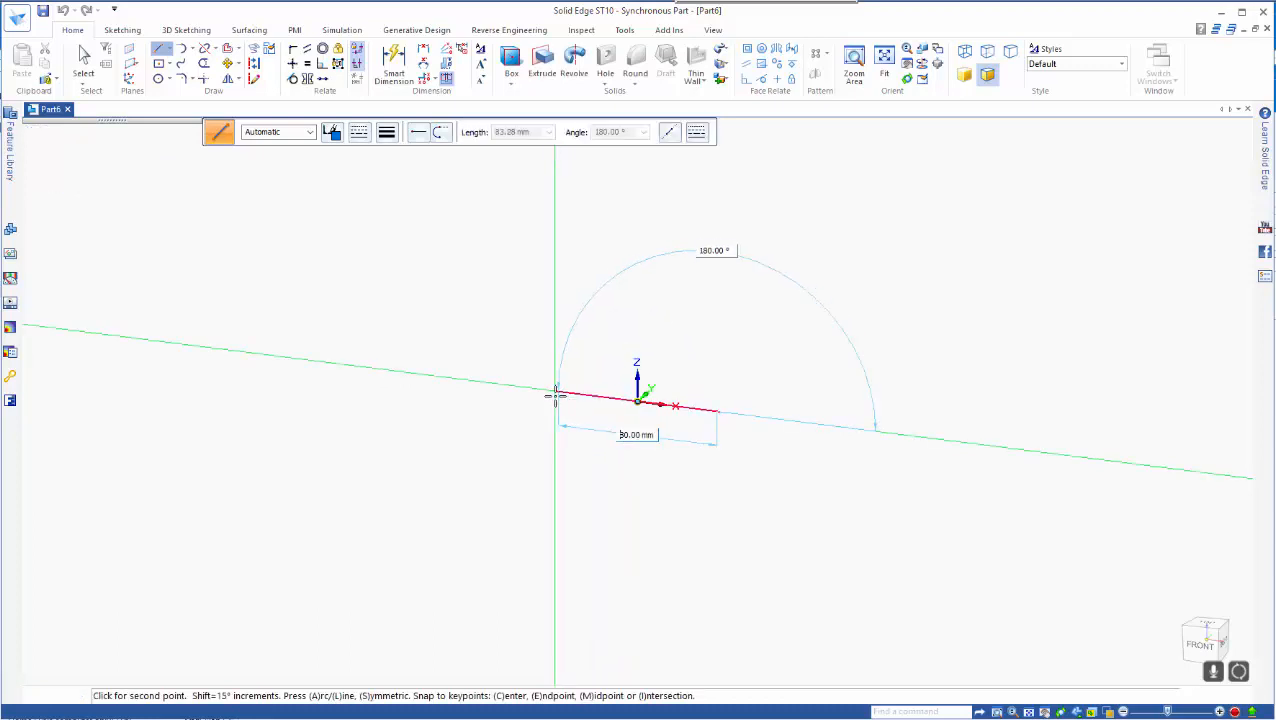
{"action": "key", "text": "Return"}
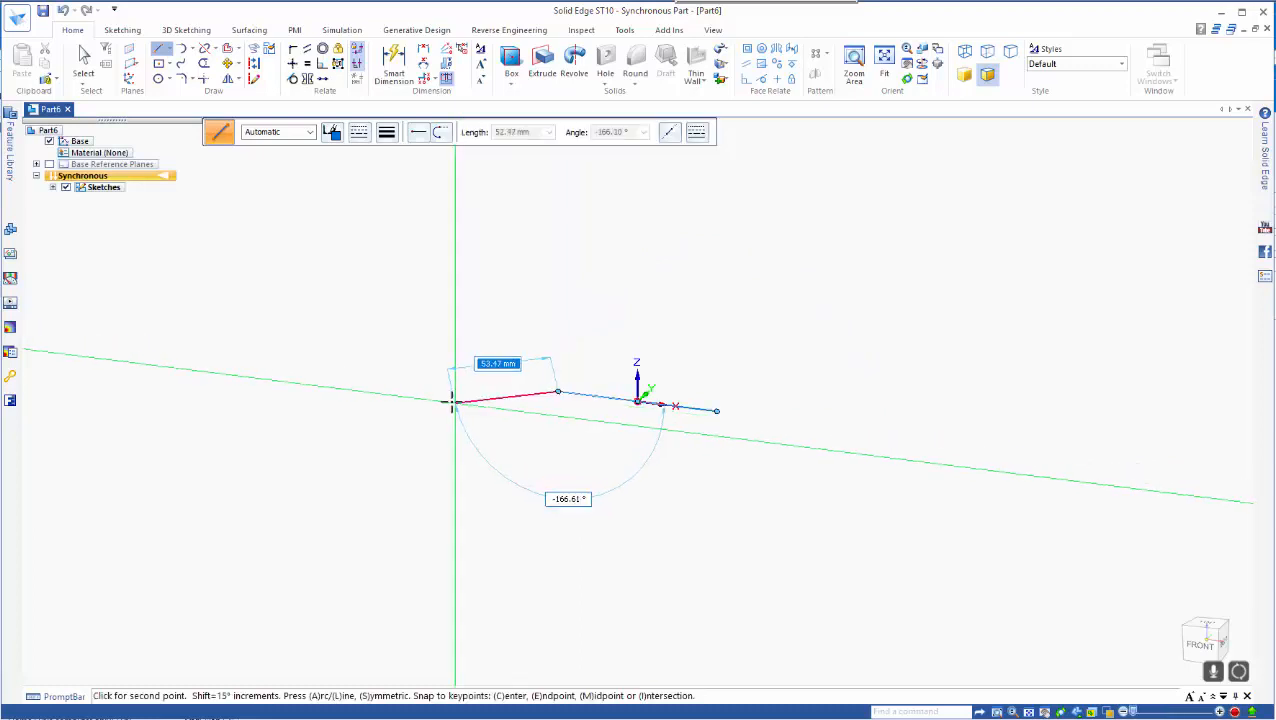
{"action": "key", "text": "Escape"}
Step: Move Sketch 1 backward from the origin along the positive Y axis
{"action": "left_click", "coordinate": [53, 188]}
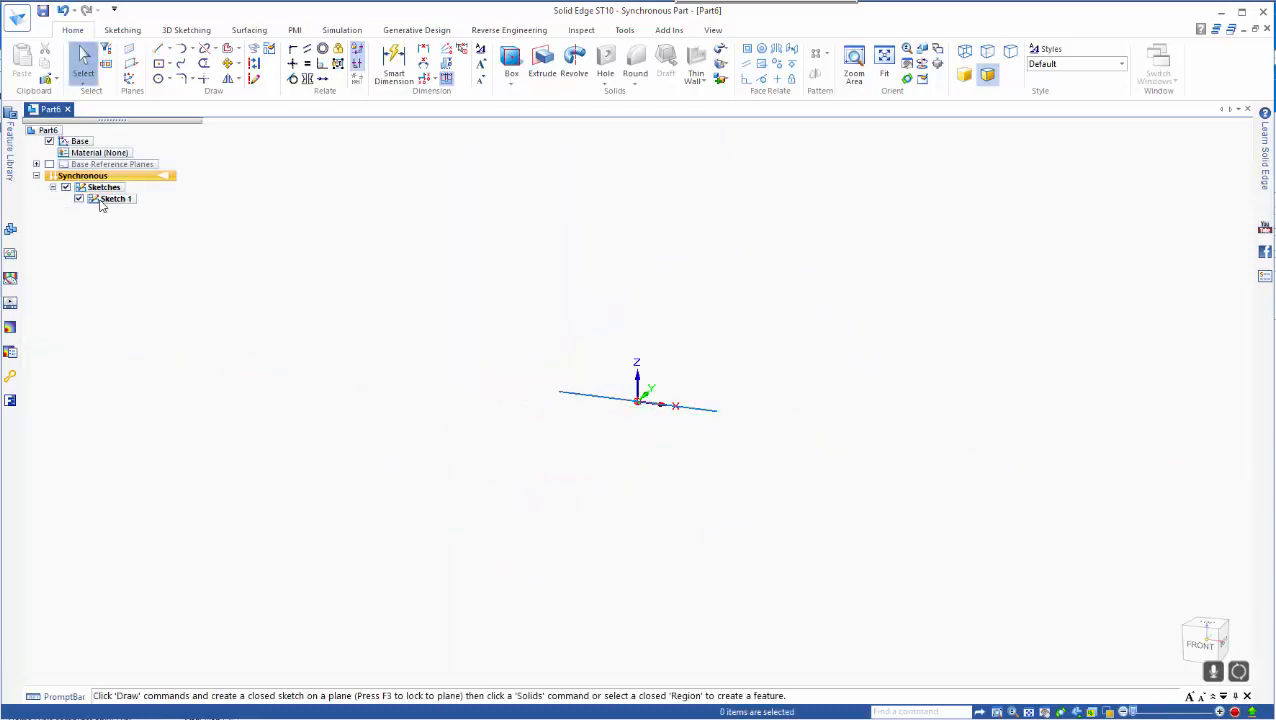
{"action": "left_click", "coordinate": [101, 201]}
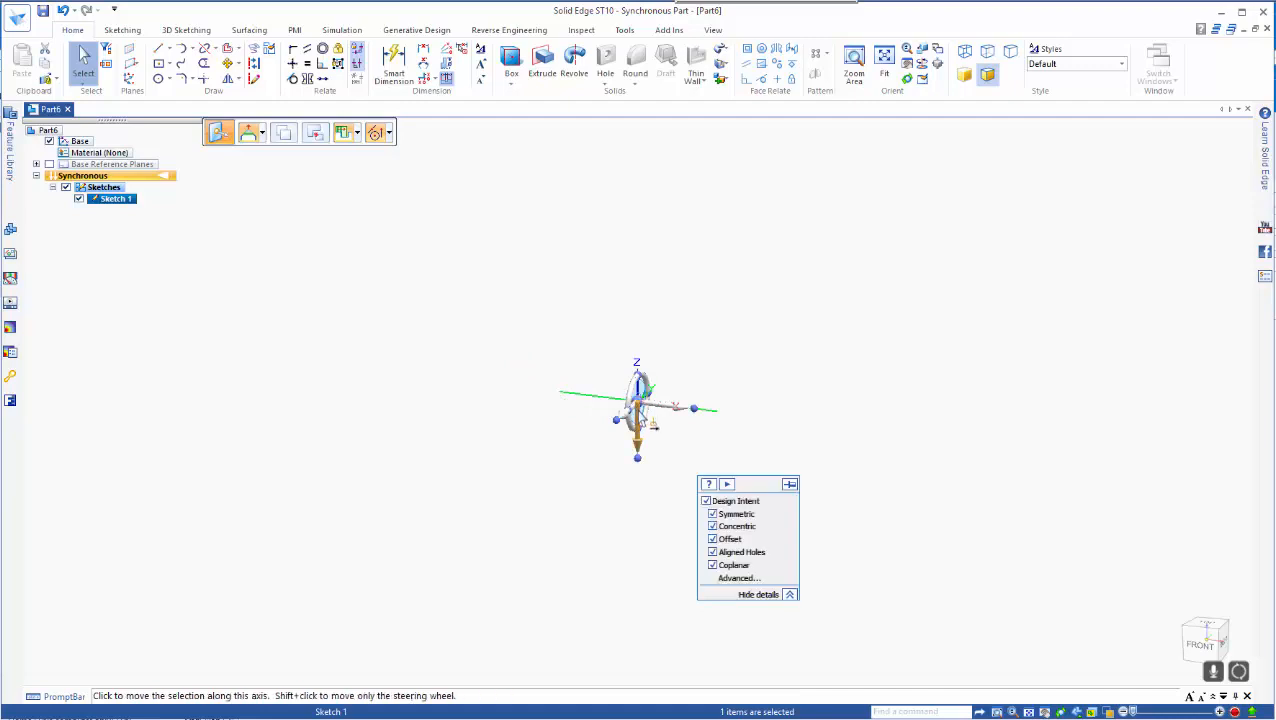
{"action": "left_click", "coordinate": [638, 428]}
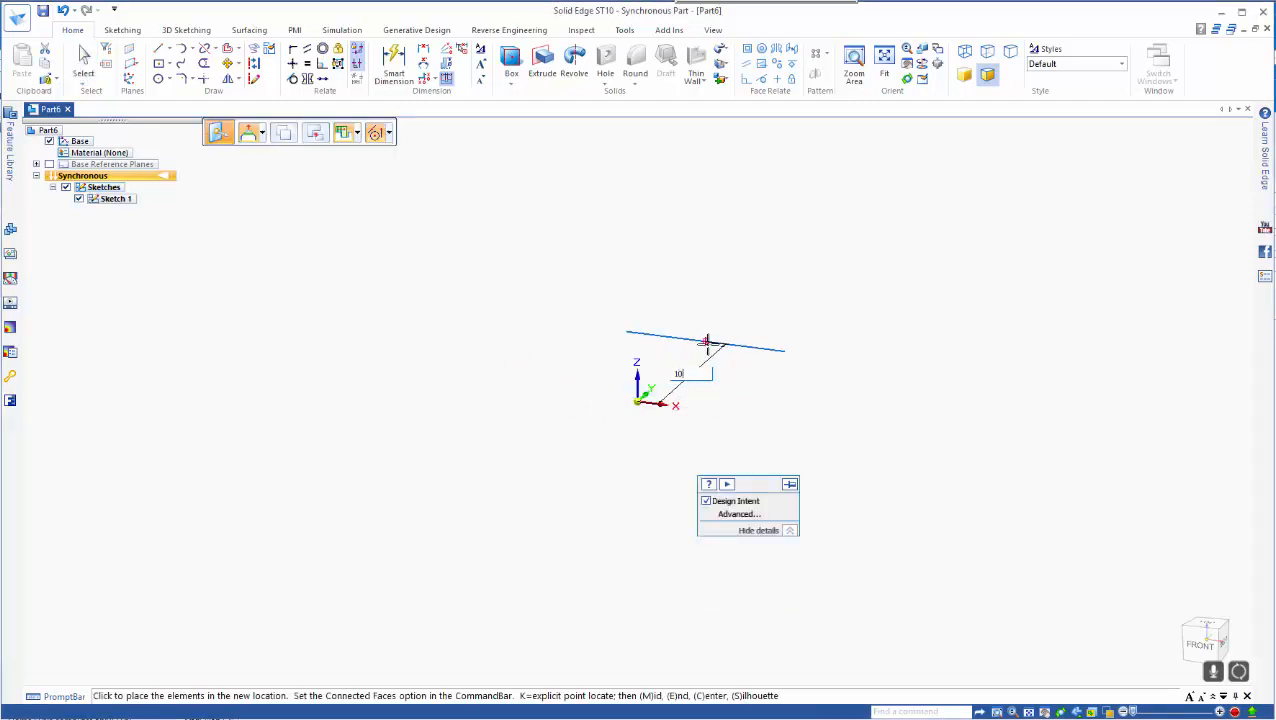
{"action": "left_click", "coordinate": [706, 343]}
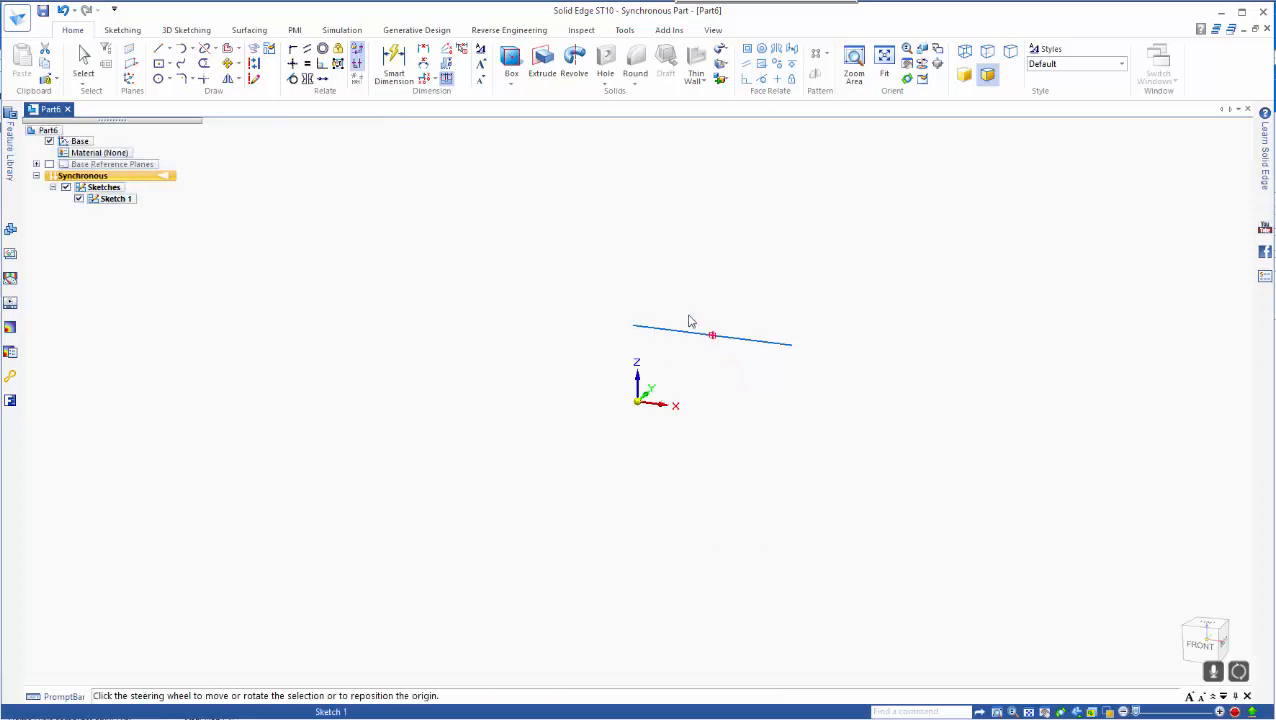
{"action": "key", "text": "Escape"}
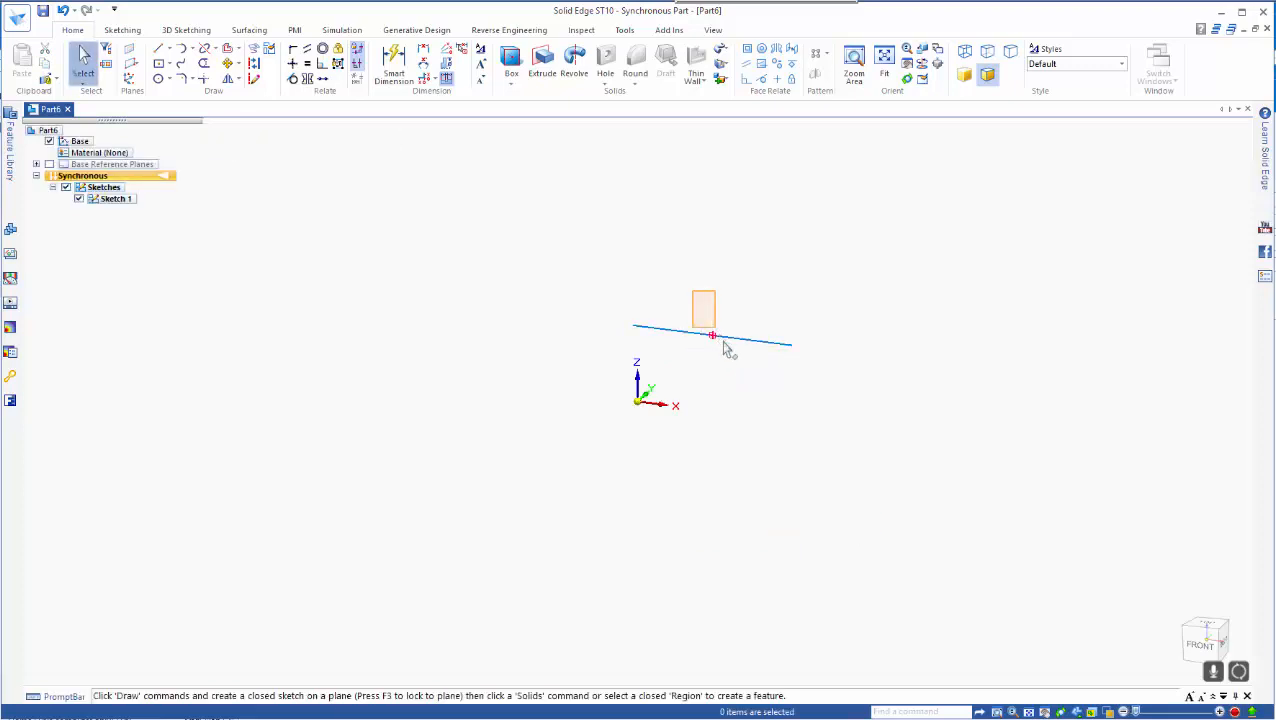
{"action": "left_click", "coordinate": [727, 349]}
{"action": "key", "text": "Escape"}
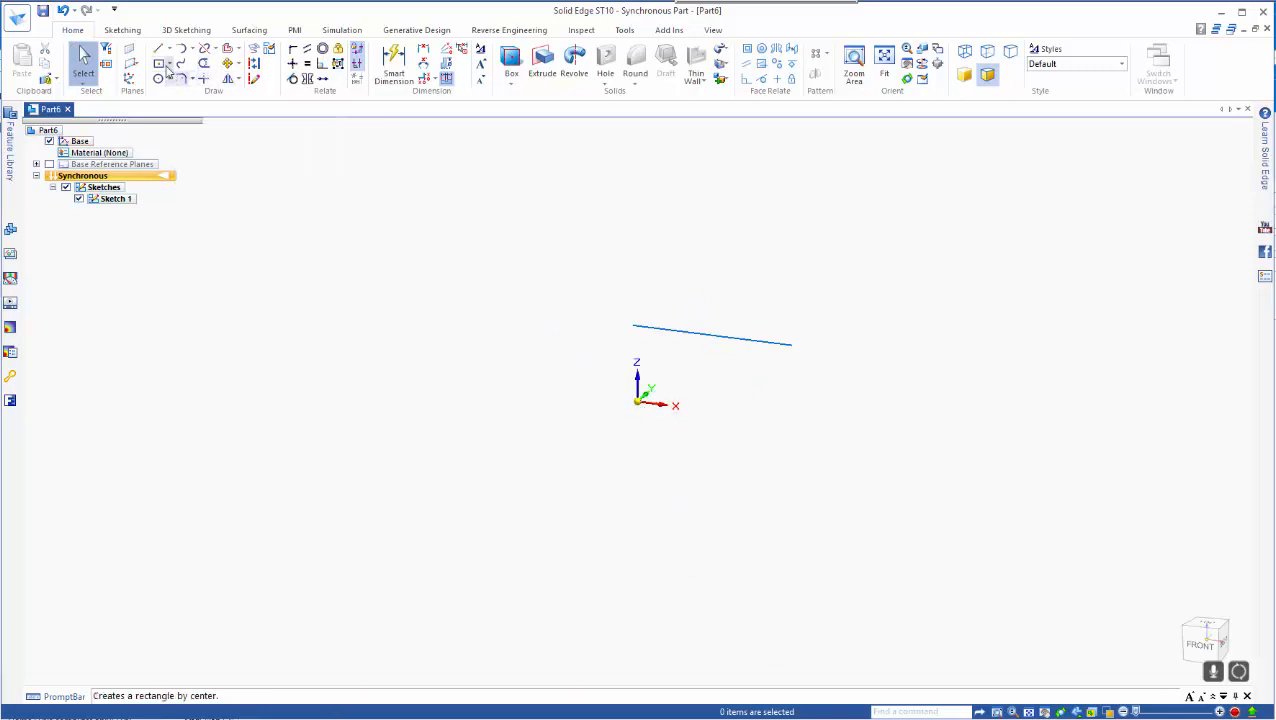
Step: Sketch an 80 mm line starting at the origin and running along the negative X direction
{"action": "left_click", "coordinate": [158, 48]}
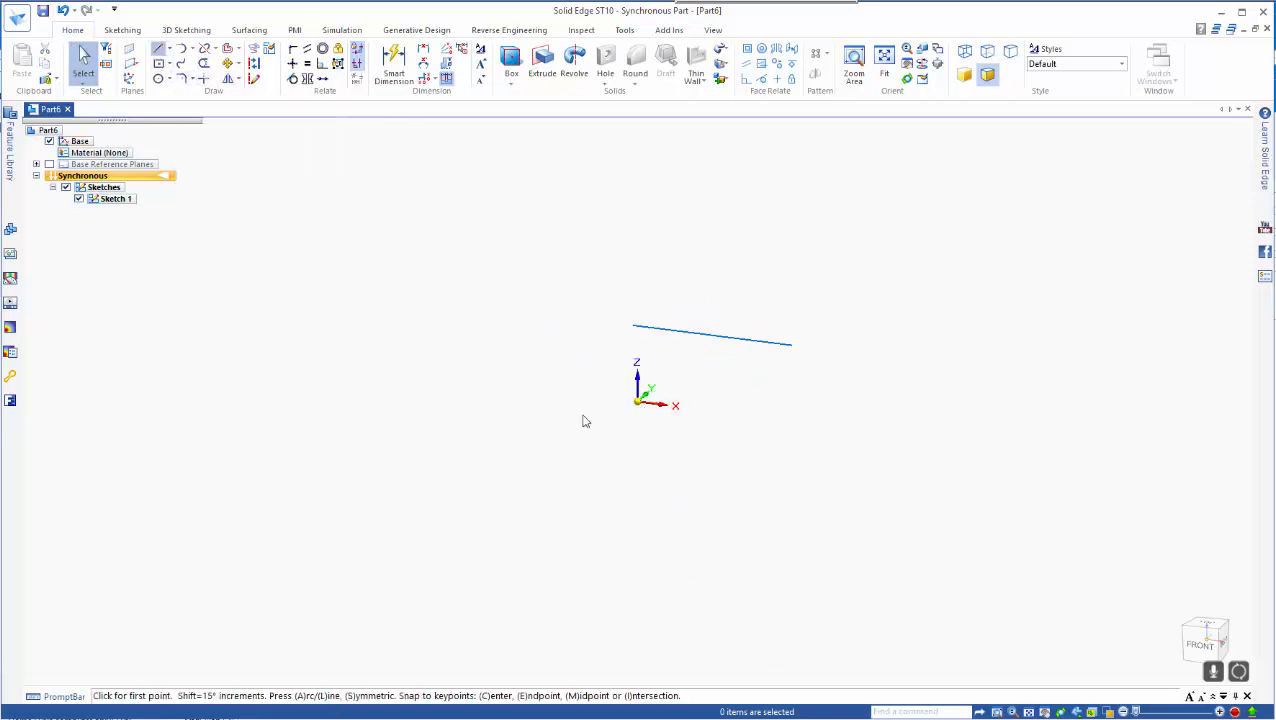
{"action": "left_click", "coordinate": [637, 402]}
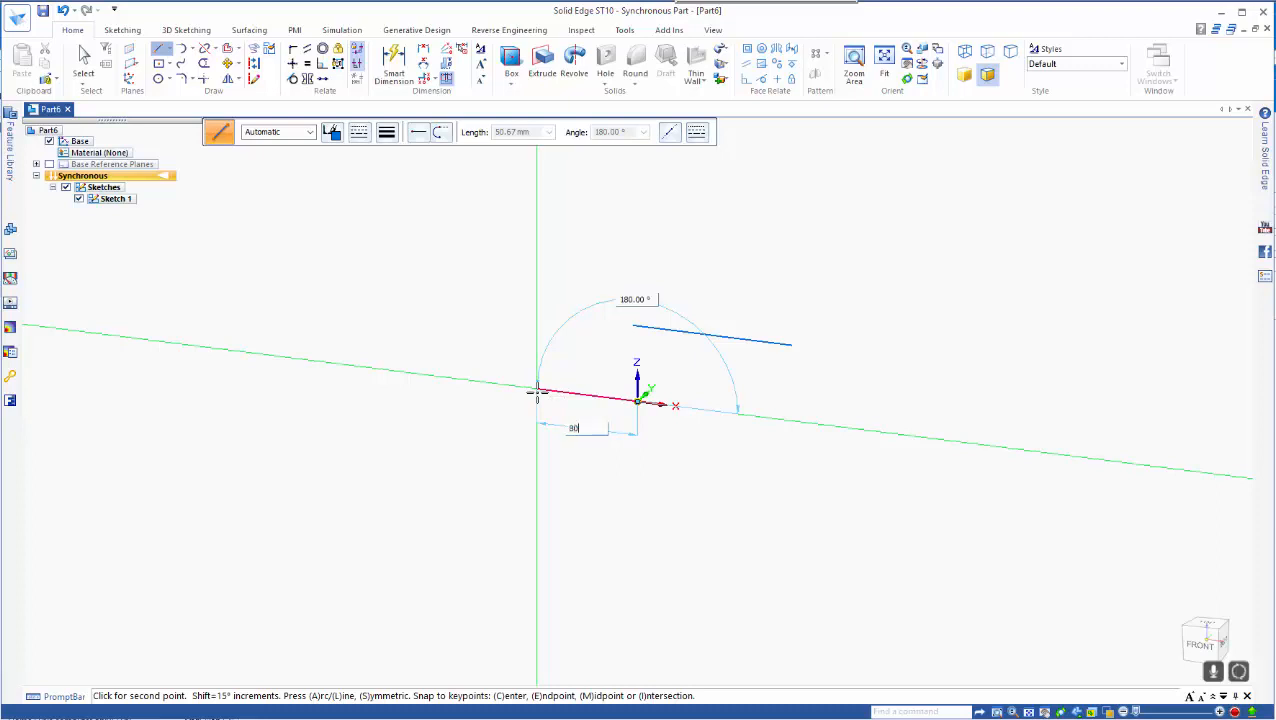
{"action": "type", "text": "80"}
{"action": "key", "text": "Tab"}
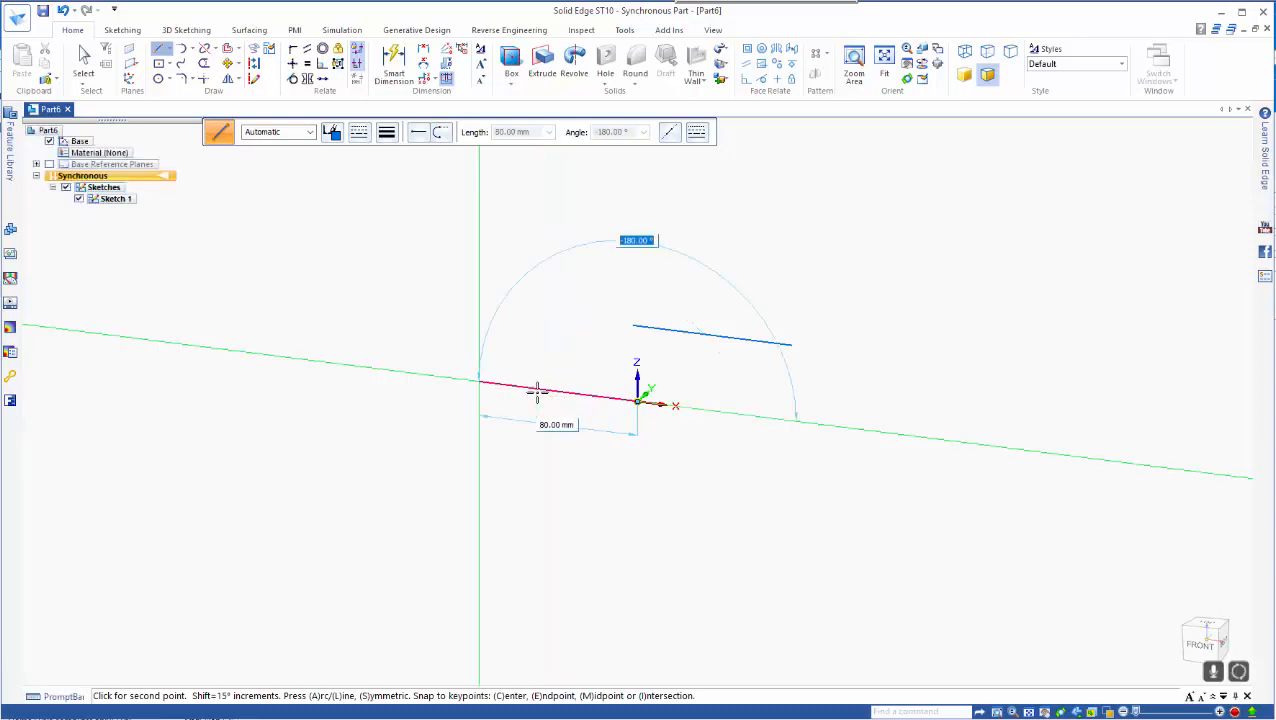
{"action": "left_click", "coordinate": [537, 392]}
{"action": "key", "text": "Escape"}
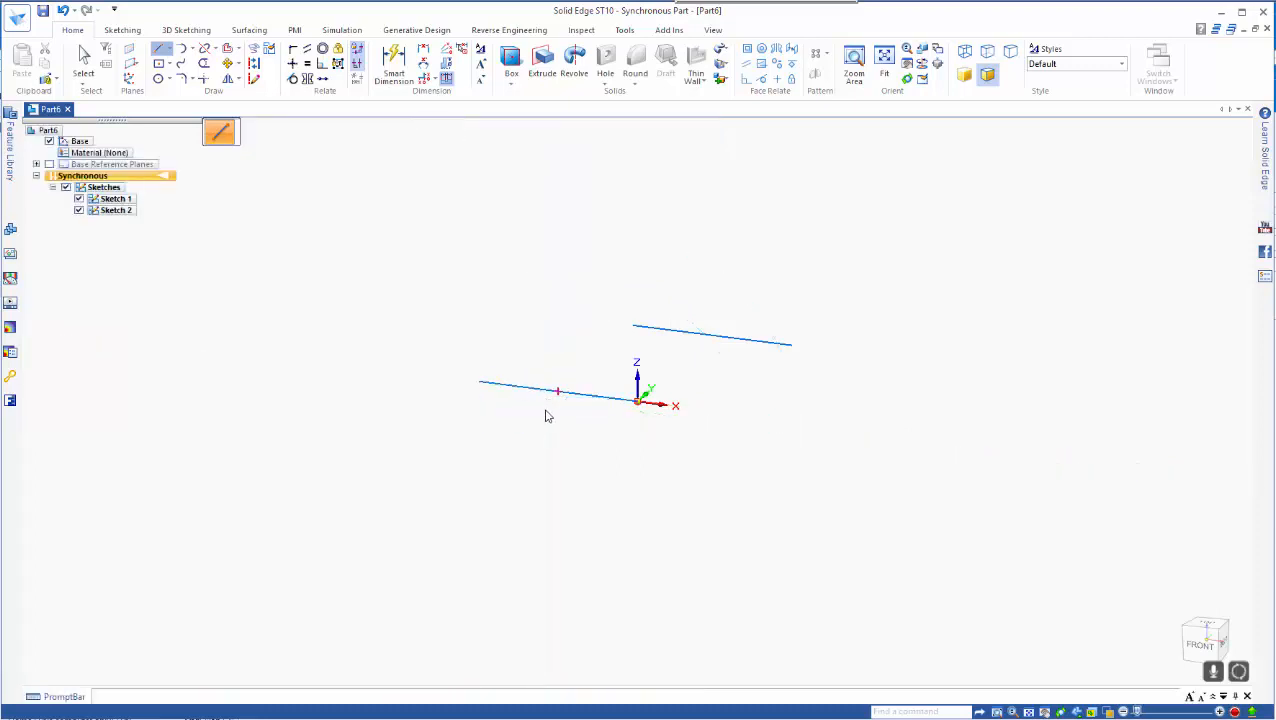
{"action": "left_click", "coordinate": [654, 424]}
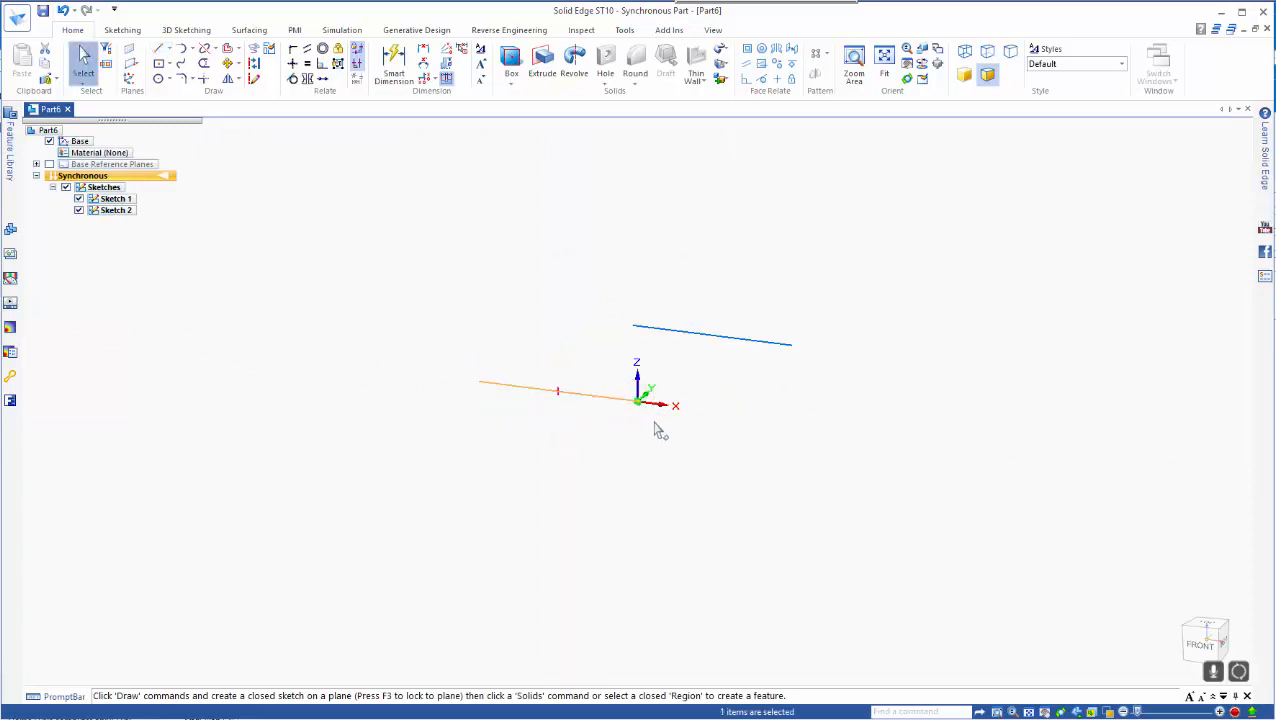
{"action": "key", "text": "Escape"}
Step: Move Sketch 2 back 200 mm along the positive Y axis and shift it slightly along the positive X axis
{"action": "left_click", "coordinate": [105, 210]}
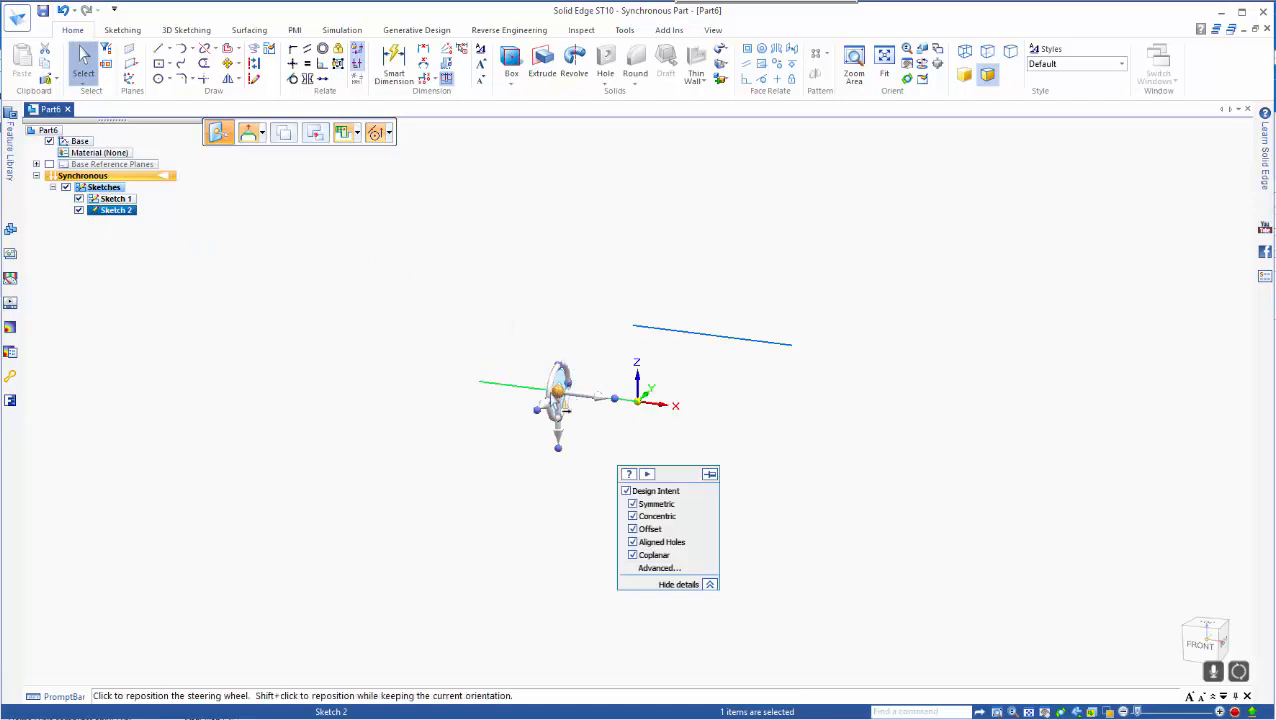
{"action": "left_click", "coordinate": [584, 375]}
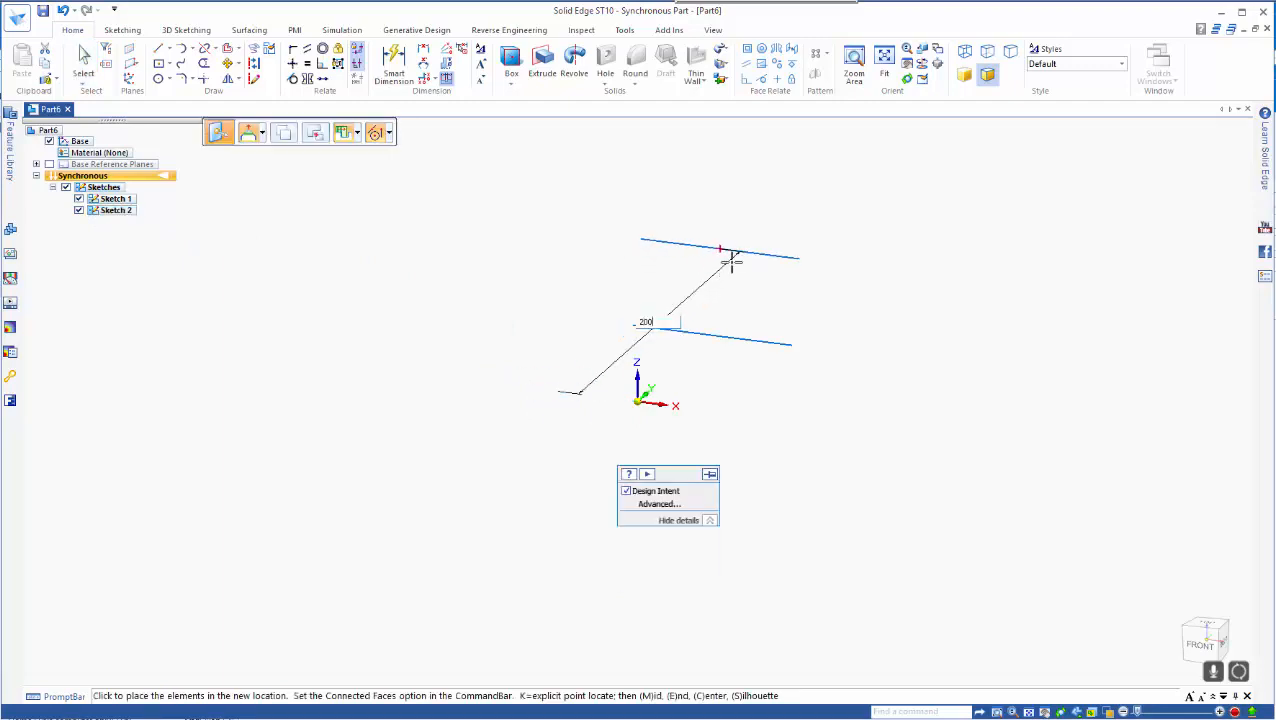
{"action": "type", "text": "200"}
{"action": "key", "text": "Return"}
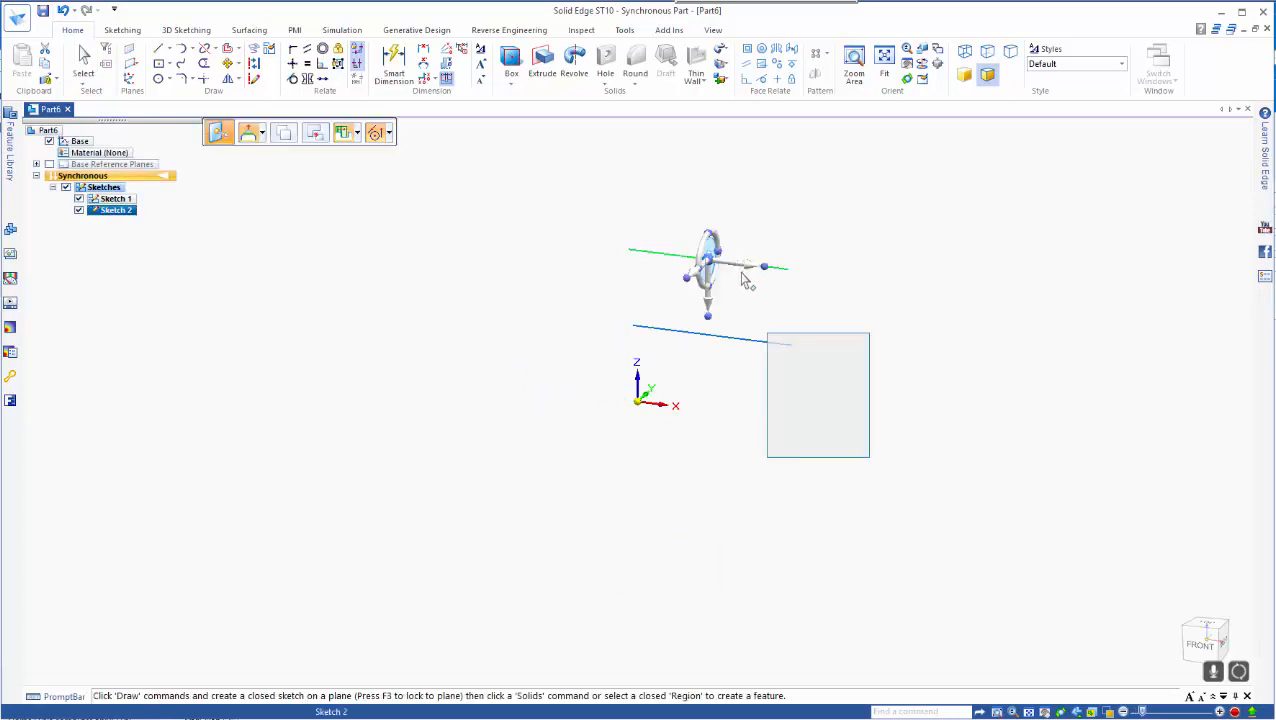
{"action": "left_click", "coordinate": [745, 271]}
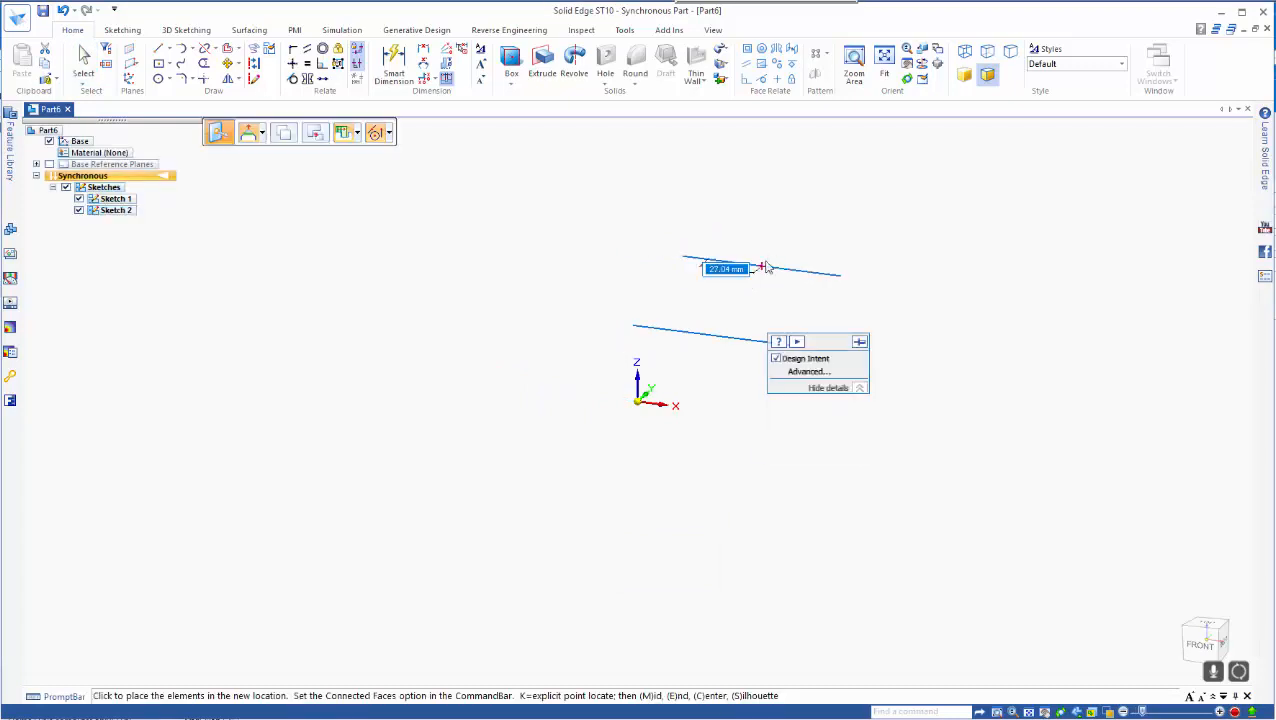
{"action": "left_click", "coordinate": [772, 266]}
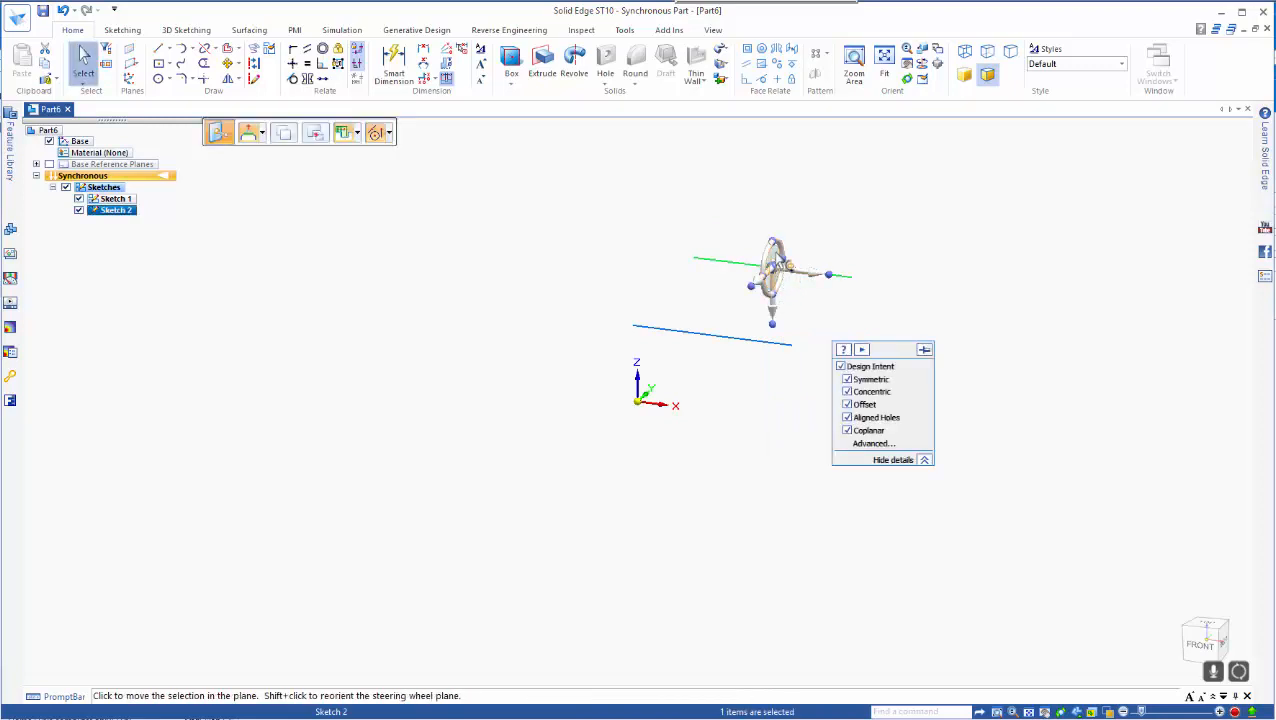
Step: Reorient the steering wheel to the front plane and rotate Sketch 2 by -15° about its line's midpoint
{"action": "left_click", "coordinate": [776, 254], "text": "shift"}
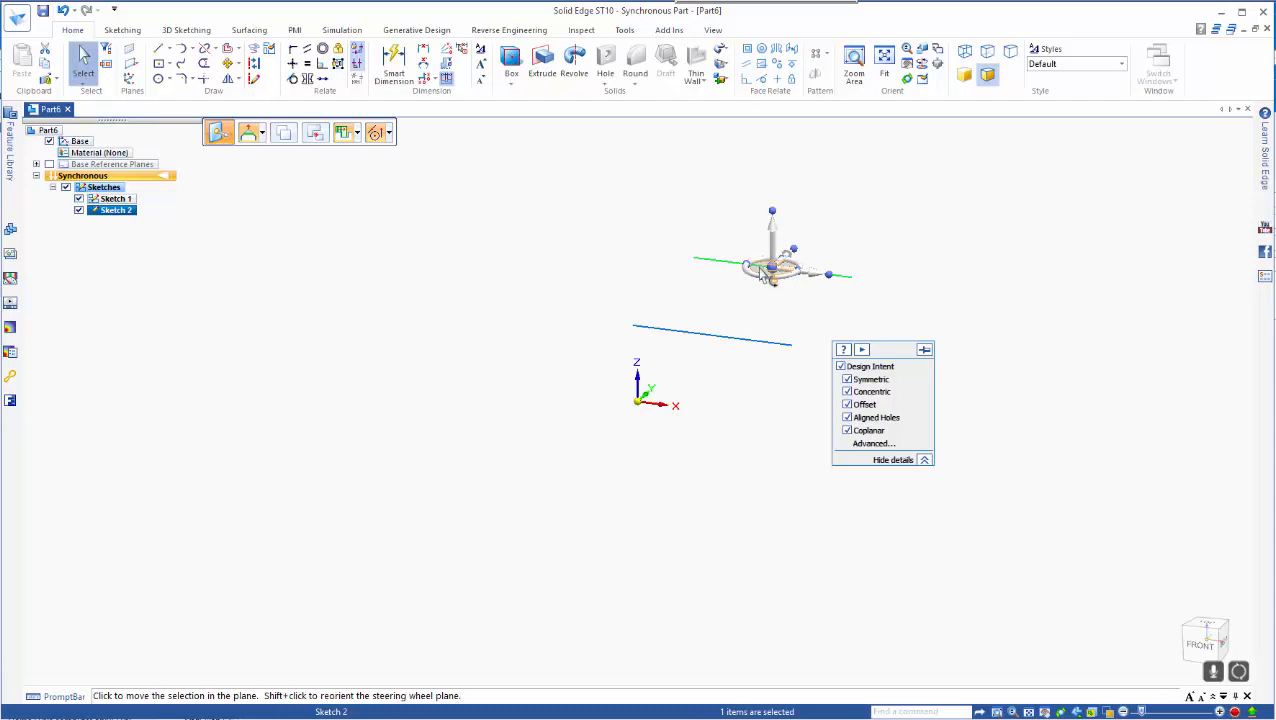
{"action": "left_click", "coordinate": [760, 269], "text": "shift"}
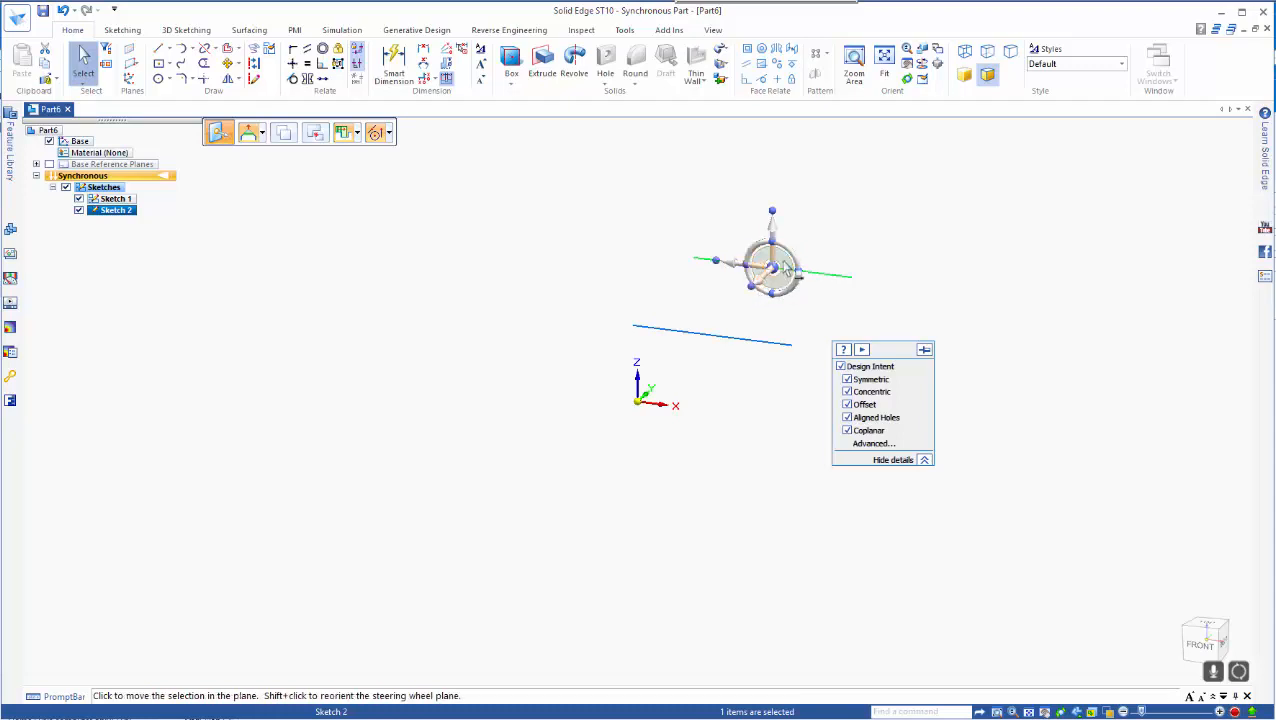
{"action": "left_click", "coordinate": [776, 214]}
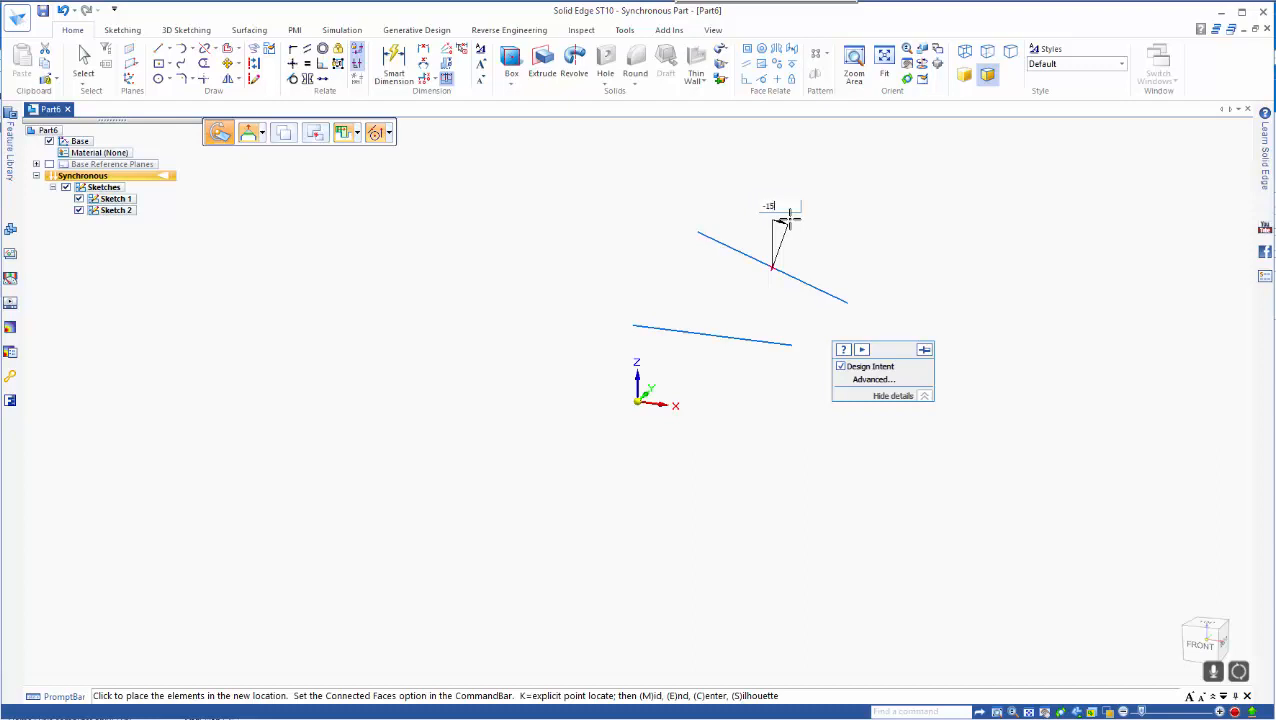
{"action": "left_click", "coordinate": [788, 220]}
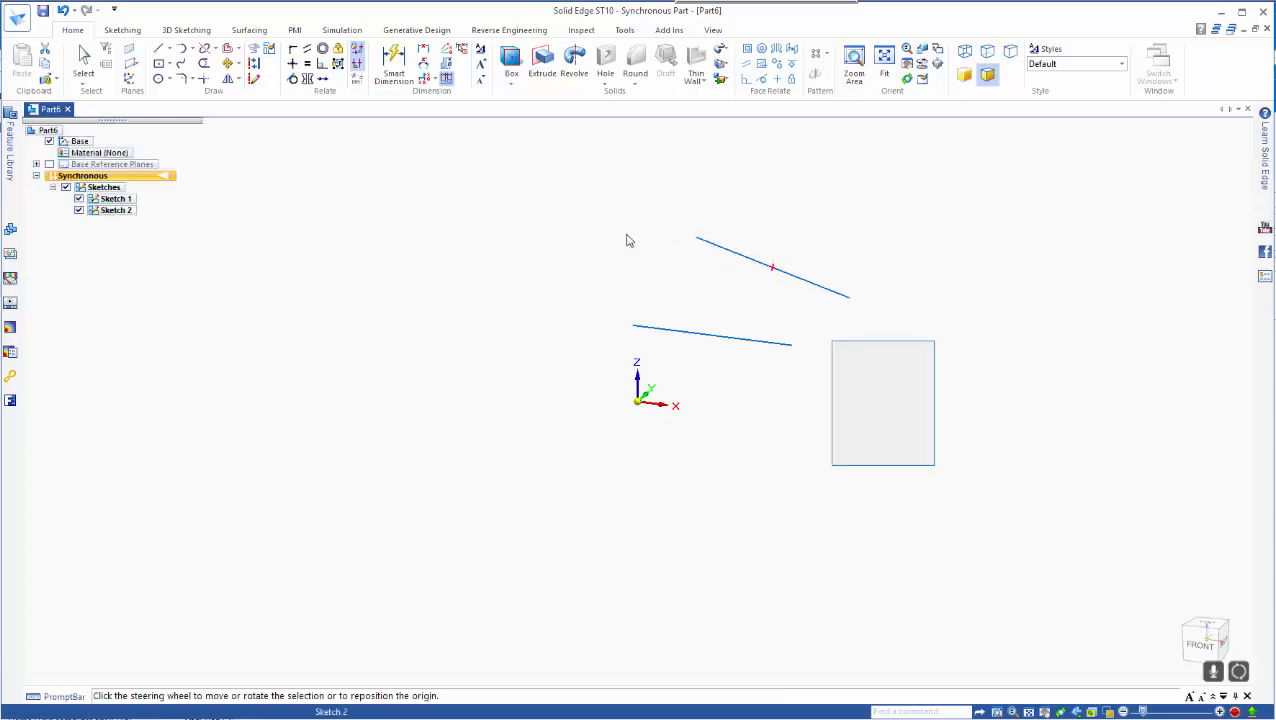
Step: Lock the front base plane and sketch an 80 mm line from the origin along the negative X direction
{"action": "left_click", "coordinate": [159, 49]}
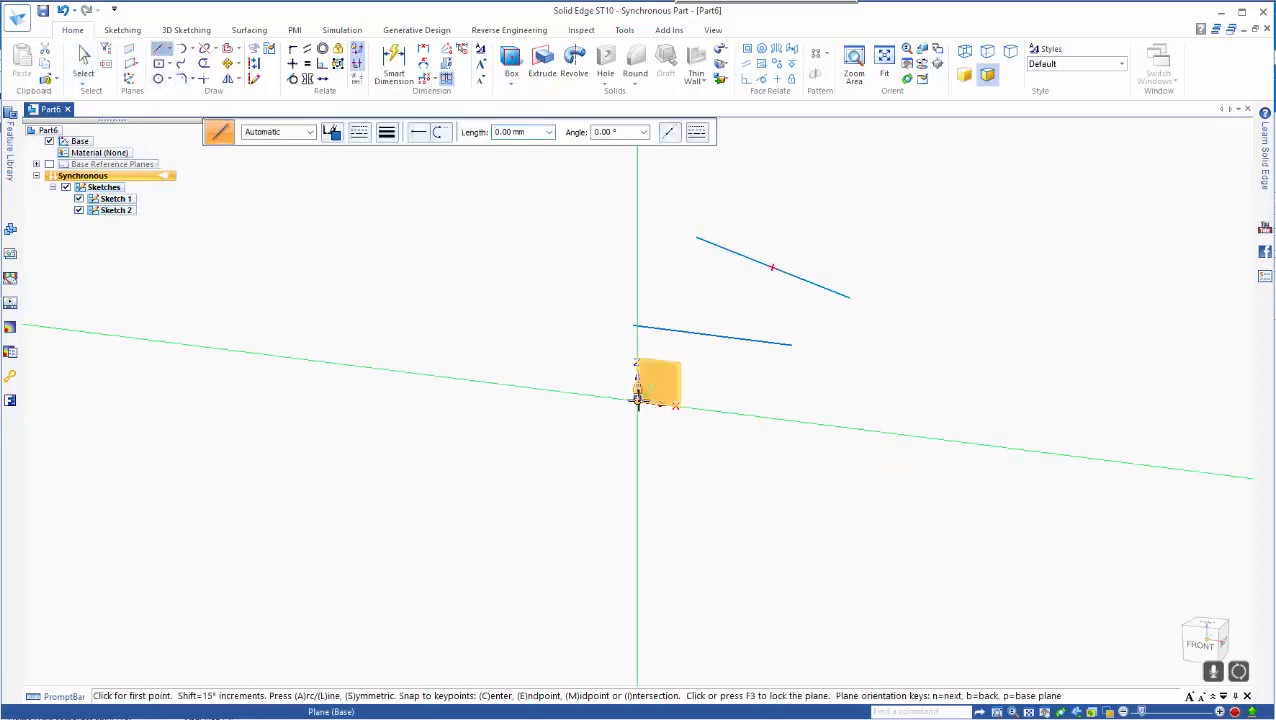
{"action": "left_click", "coordinate": [637, 402]}
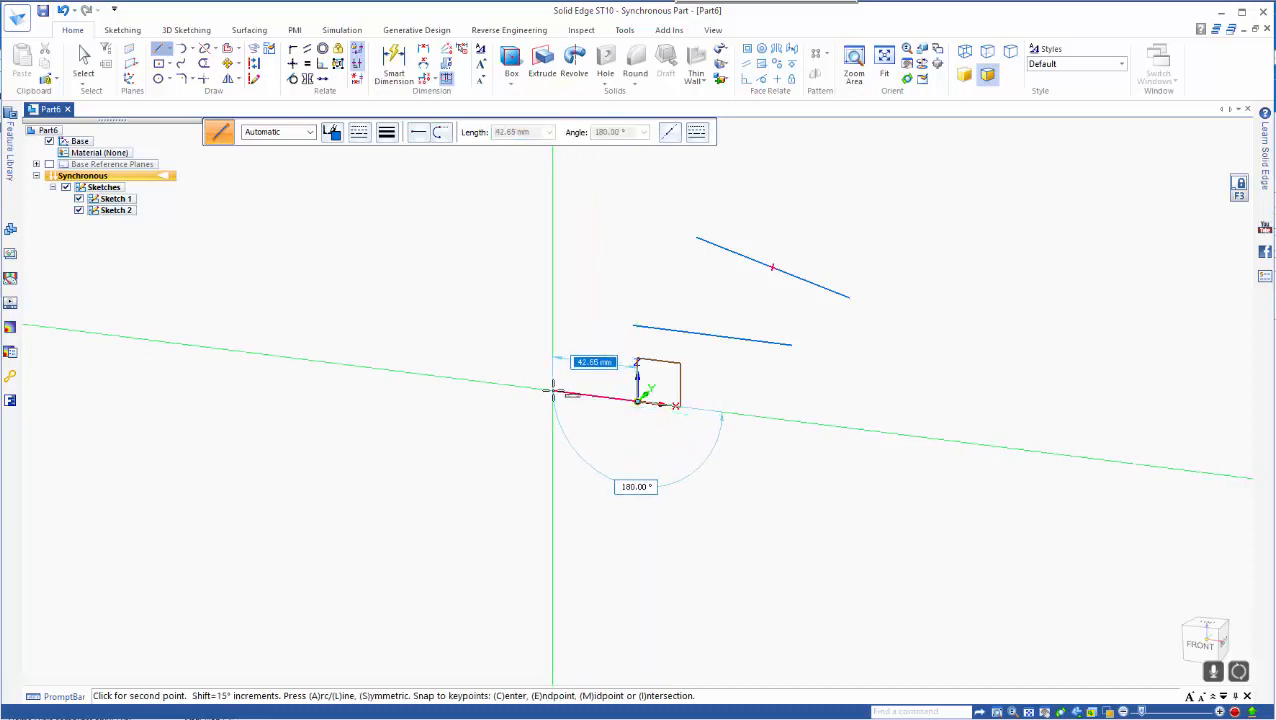
{"action": "type", "text": "80"}
{"action": "key", "text": "Tab"}
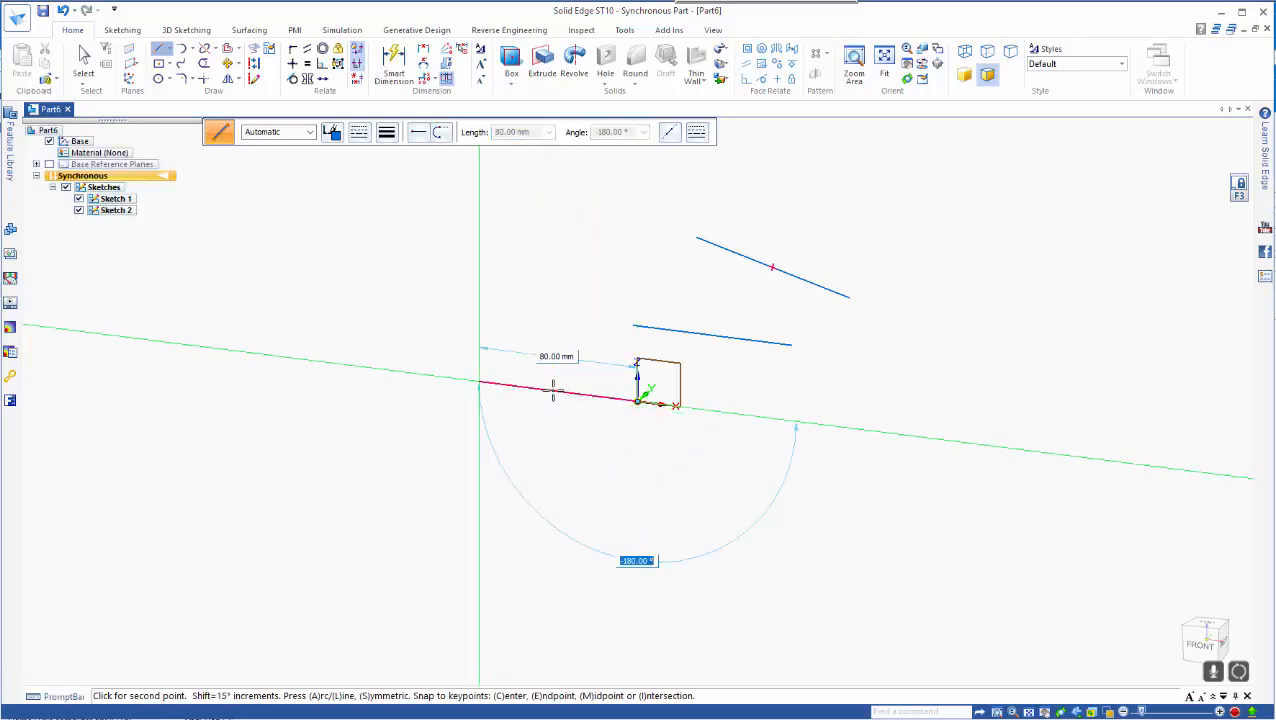
{"action": "key", "text": "Return"}
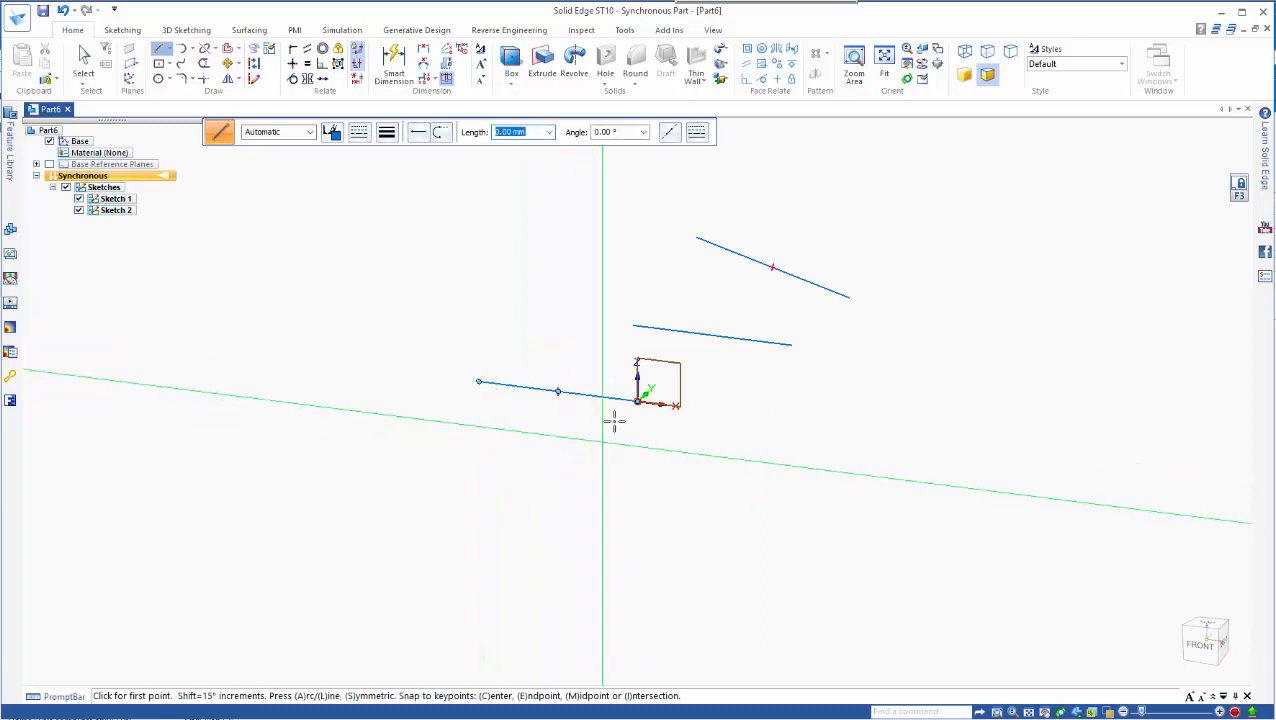
{"action": "key", "text": "Escape"}
{"action": "left_click", "coordinate": [640, 404]}
{"action": "key", "text": "Escape"}
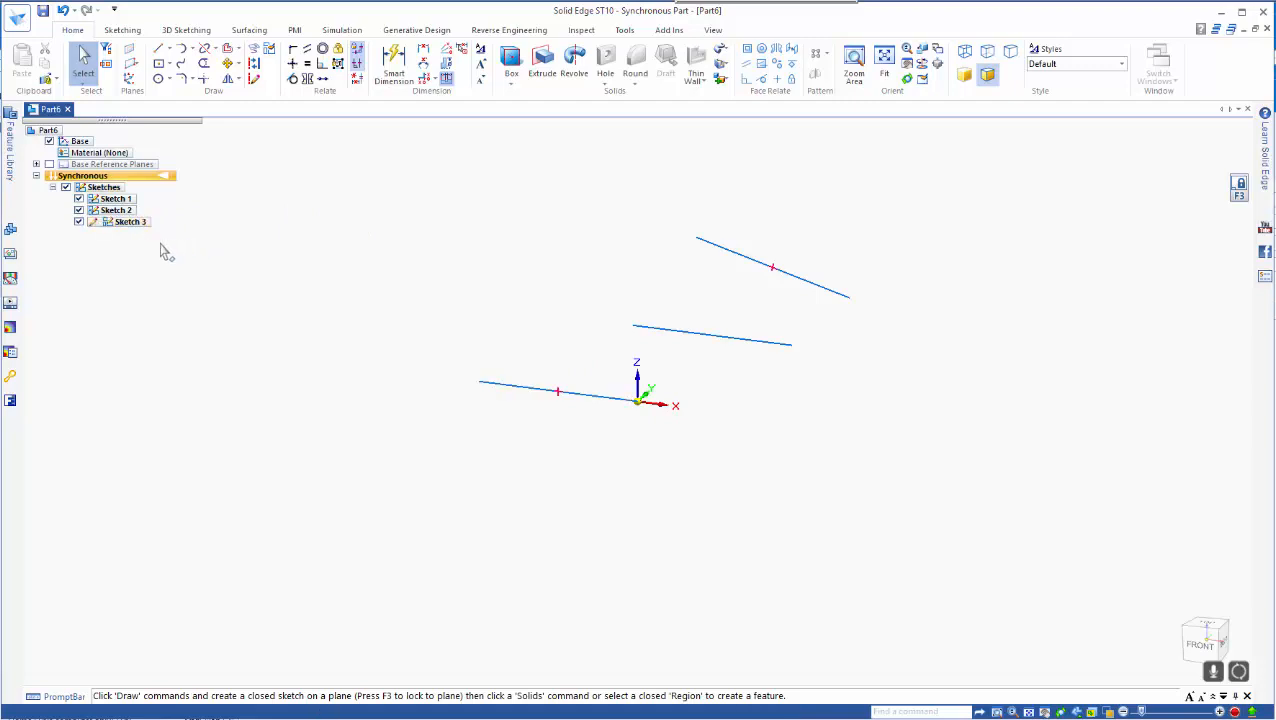
Step: Move Sketch 3 along the positive Y axis beyond the rotated line and shift it about 30 mm along positive X
{"action": "left_click", "coordinate": [128, 222]}
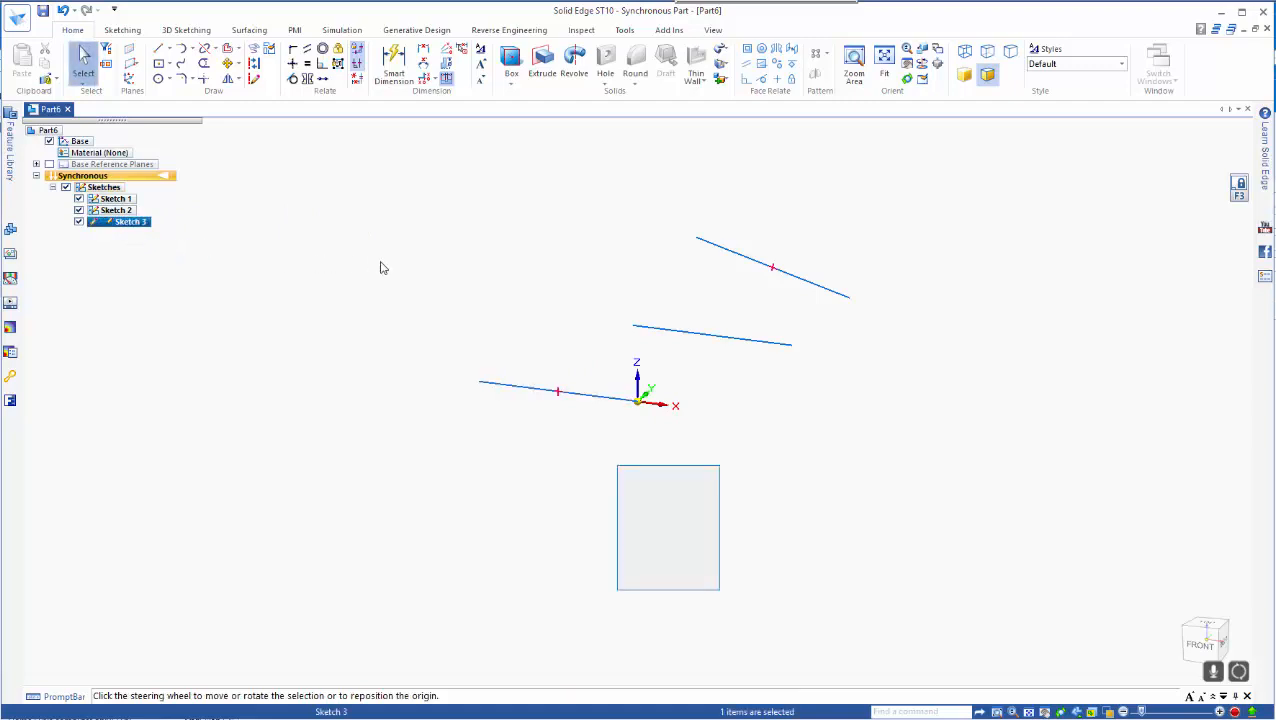
{"action": "left_click", "coordinate": [559, 365]}
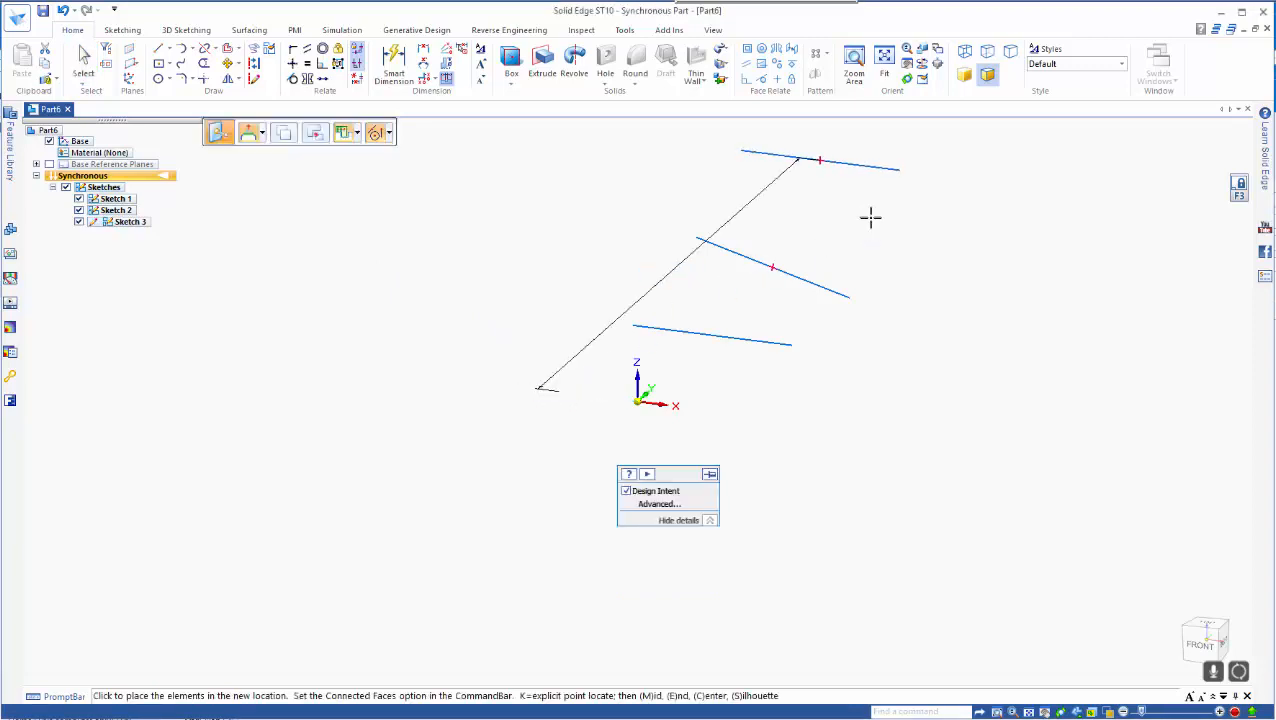
{"action": "key", "text": "Return"}
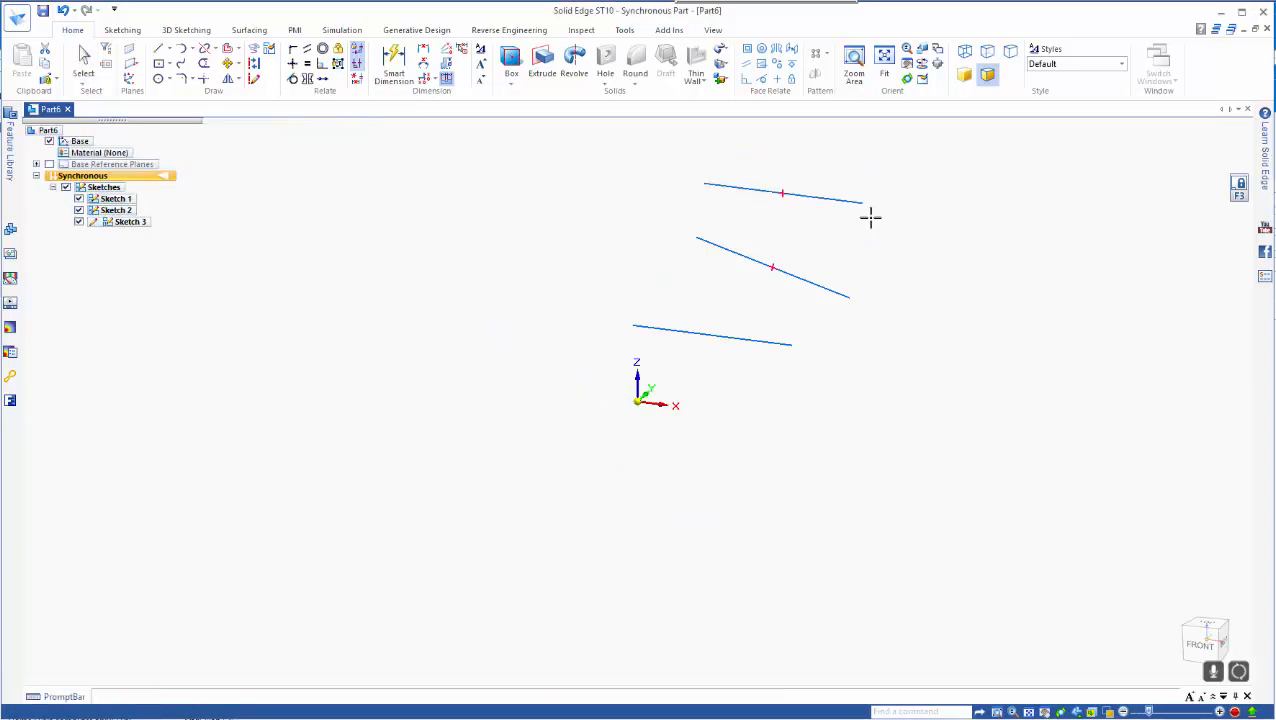
{"action": "left_click", "coordinate": [862, 222]}
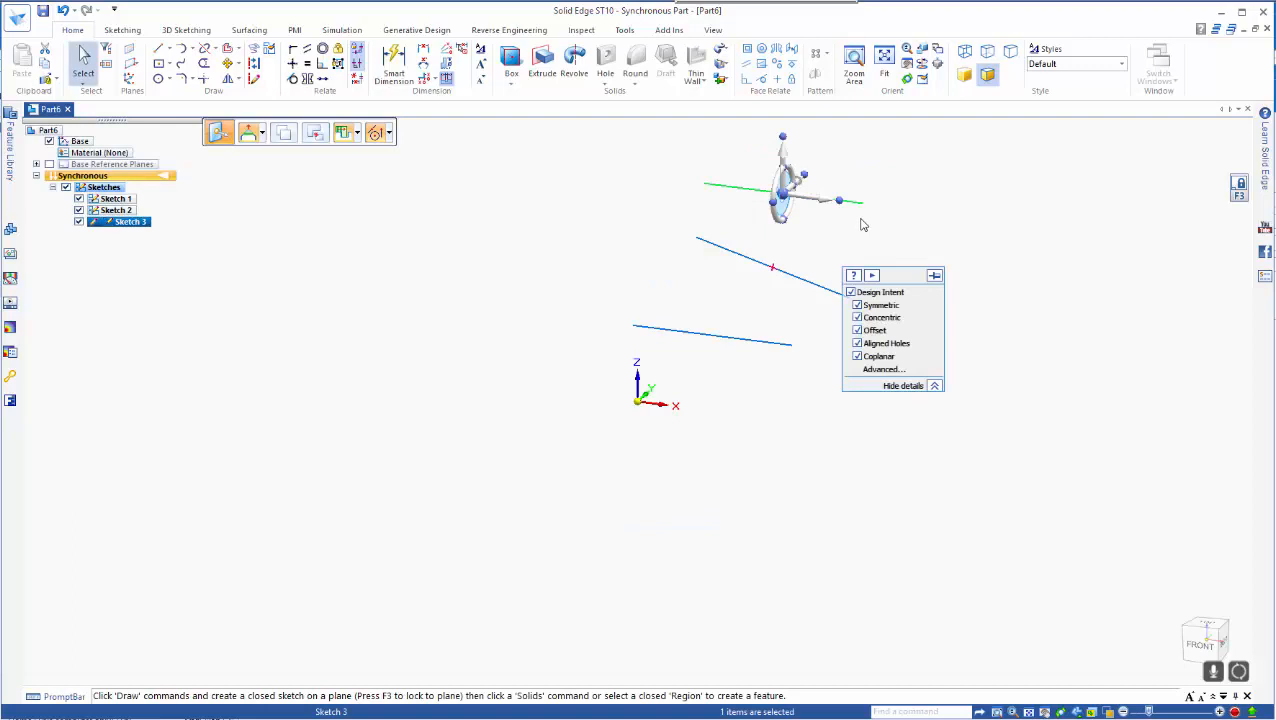
{"action": "left_click", "coordinate": [804, 205]}
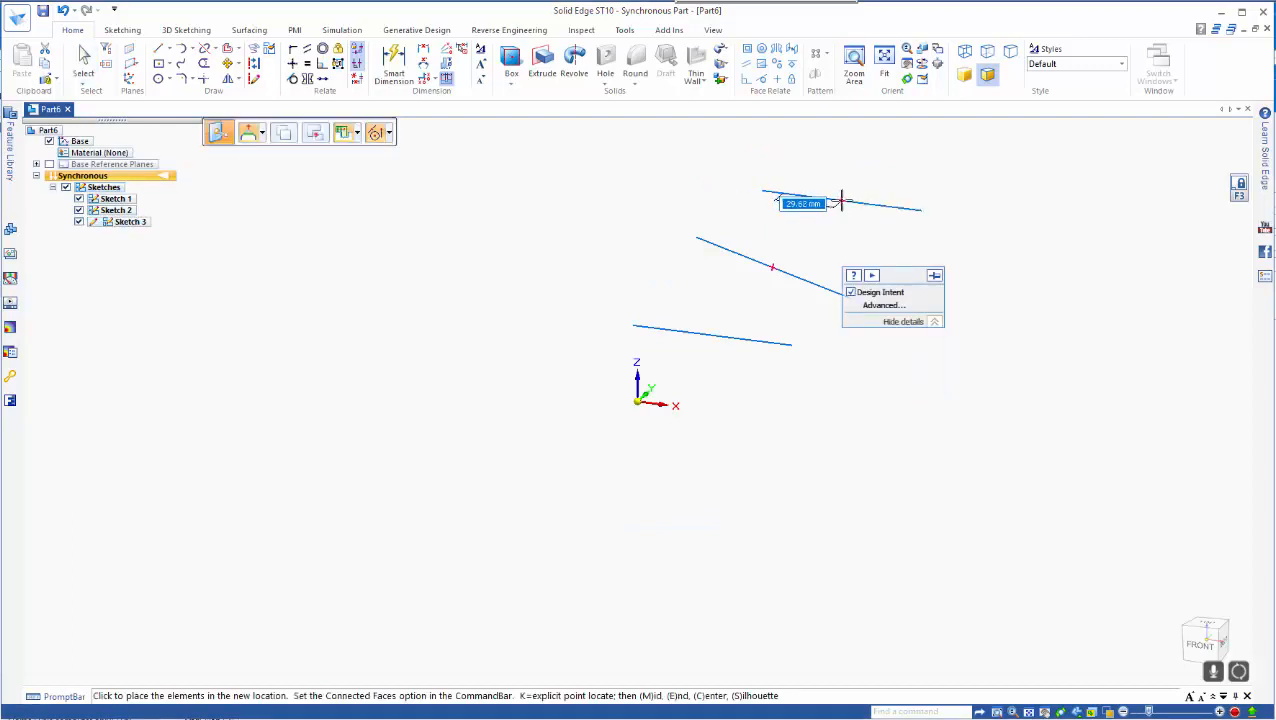
{"action": "left_click", "coordinate": [840, 202]}
{"action": "left_click", "coordinate": [852, 212]}
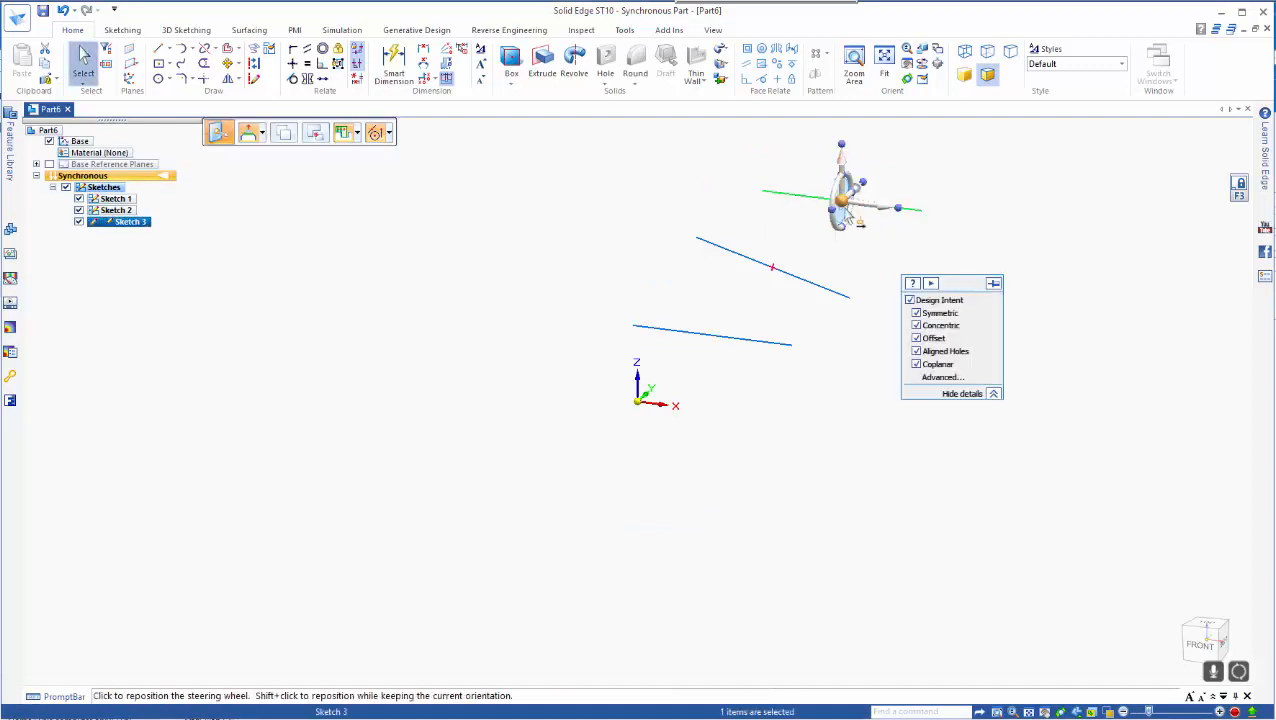
Step: Reorient the steering wheel to the front plane and rotate Sketch 3 by about -5° about its line's midpoint
{"action": "left_click", "coordinate": [842, 221], "text": "shift"}
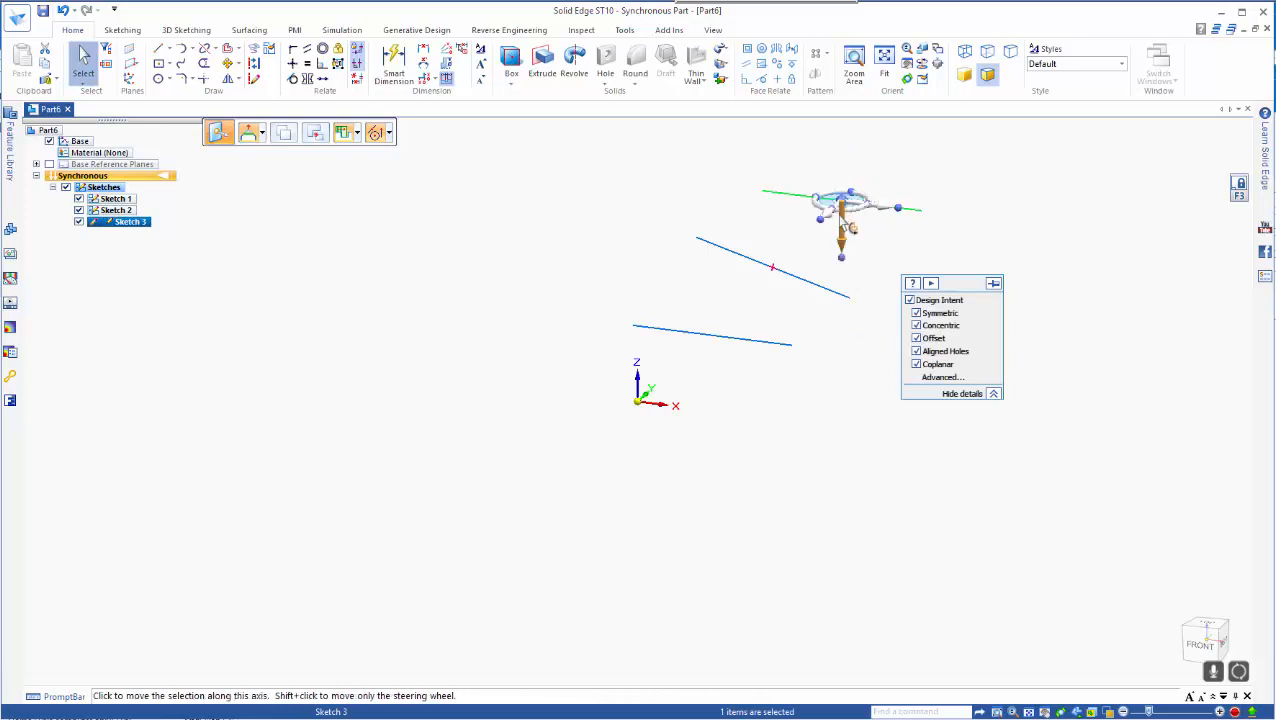
{"action": "left_click", "coordinate": [832, 205], "text": "shift"}
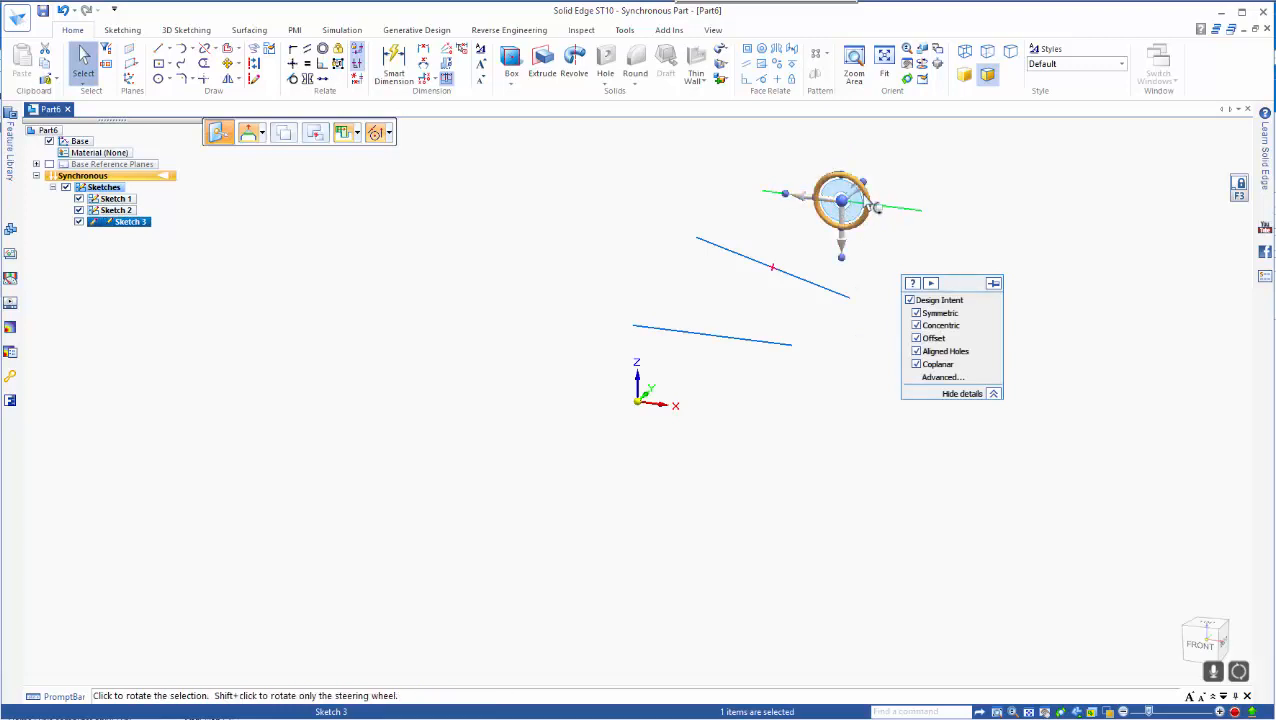
{"action": "left_click", "coordinate": [876, 207]}
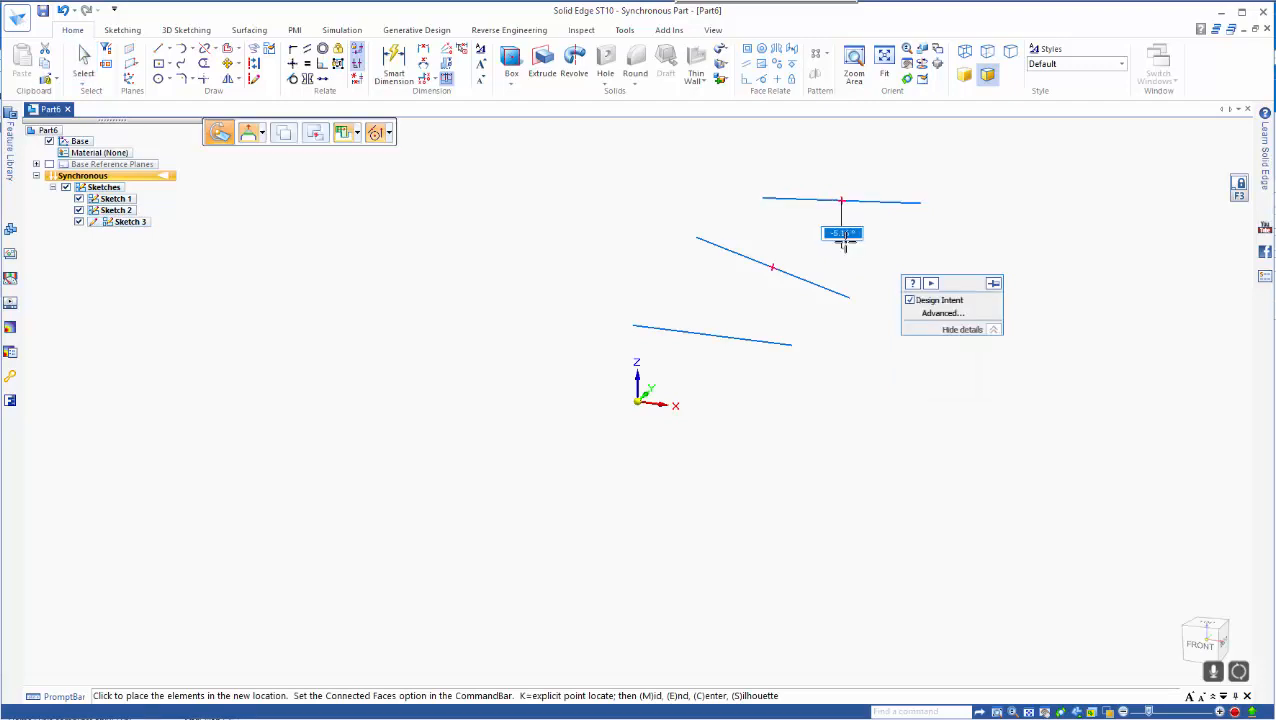
{"action": "left_click", "coordinate": [843, 245]}
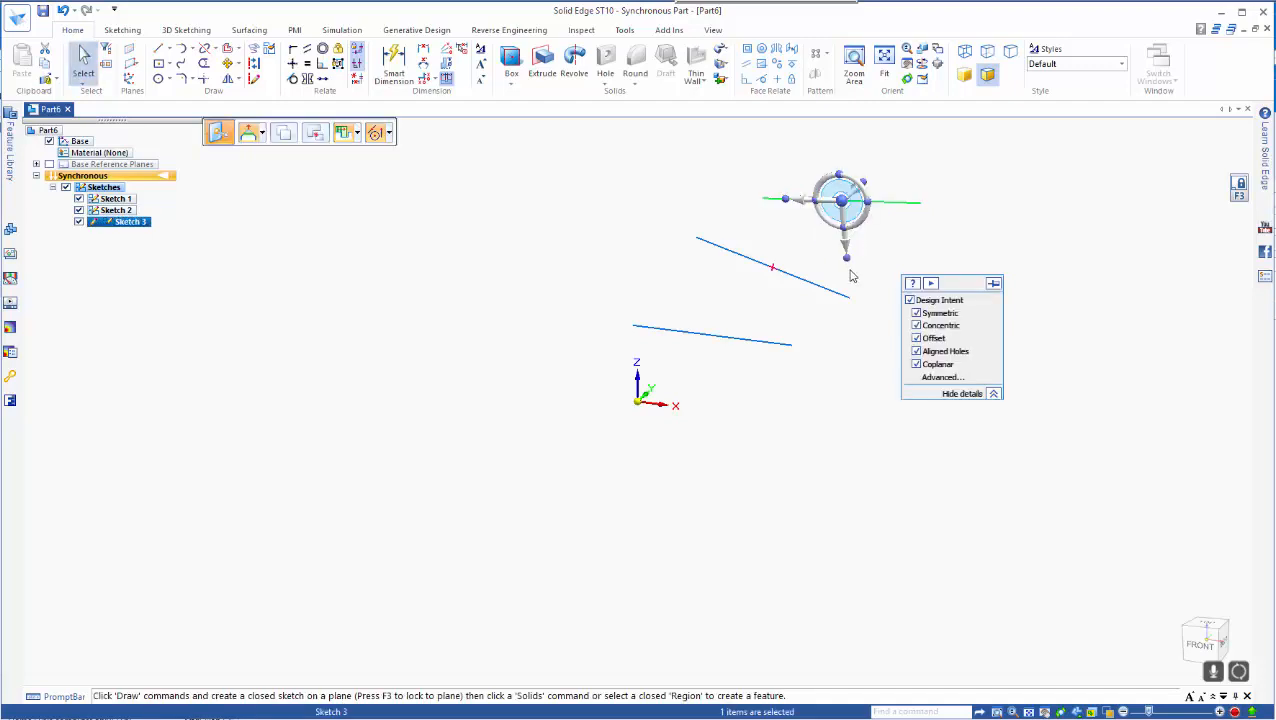
{"action": "key", "text": "Escape"}
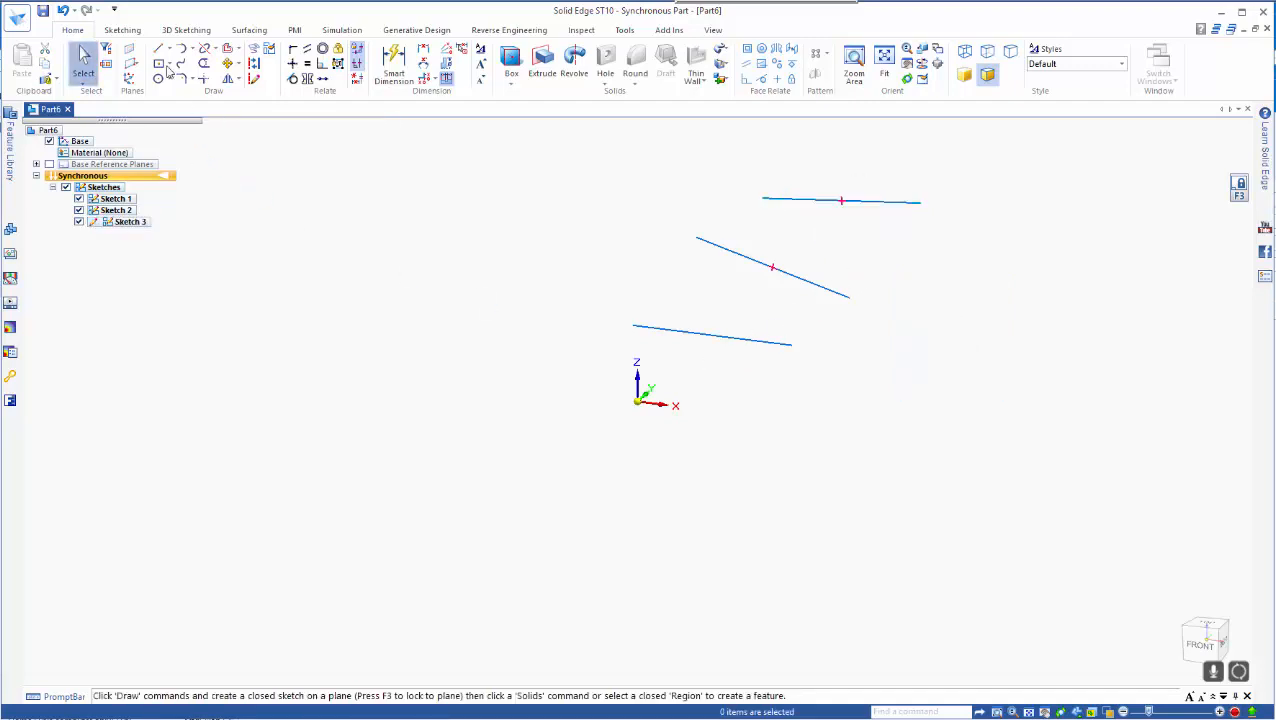
Step: Sketch an 80 mm line along the X direction on the front plane, symmetric about the origin, with the previous sketch plane unlocked
{"action": "left_click", "coordinate": [160, 55]}
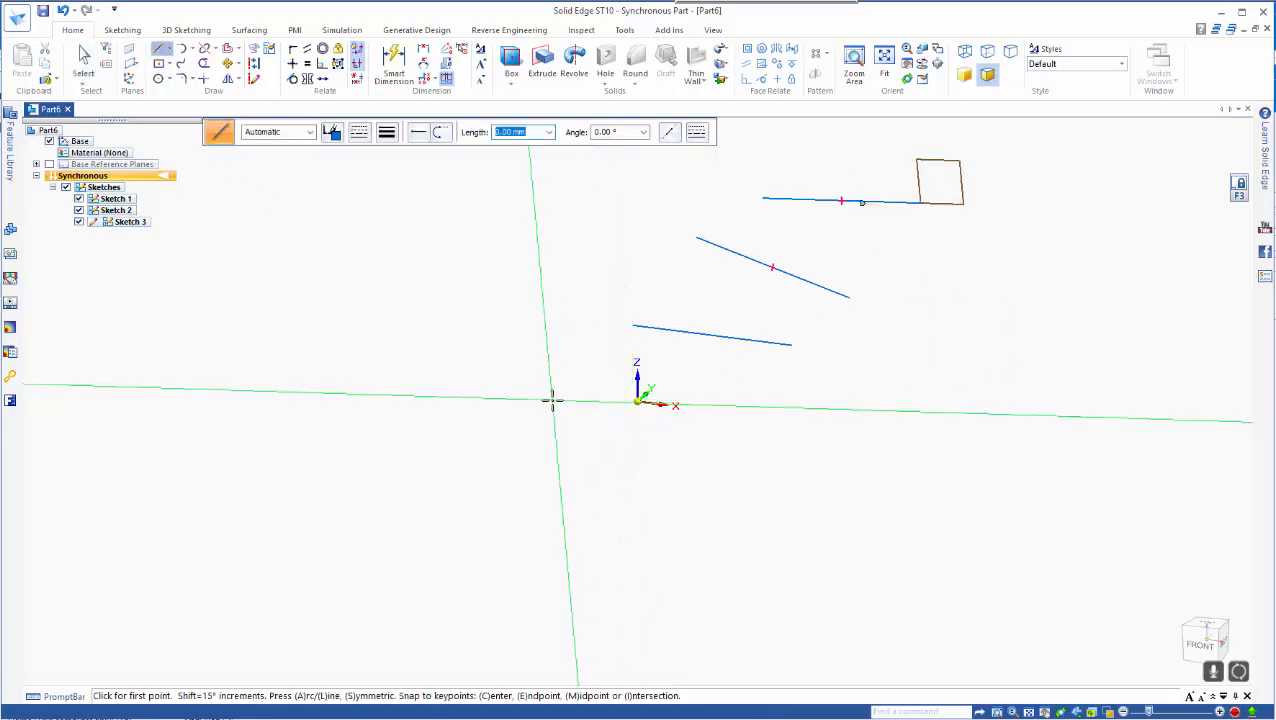
{"action": "key", "text": "Escape"}
{"action": "key", "text": "l"}
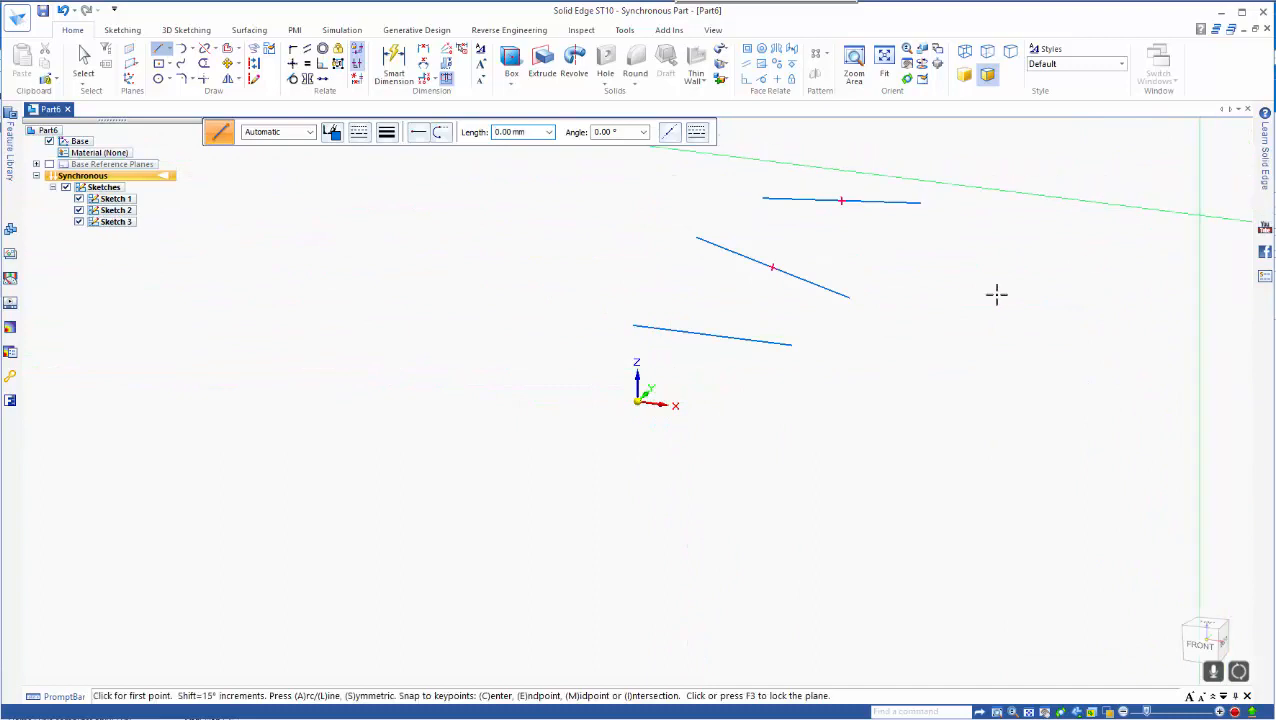
{"action": "left_click", "coordinate": [637, 403]}
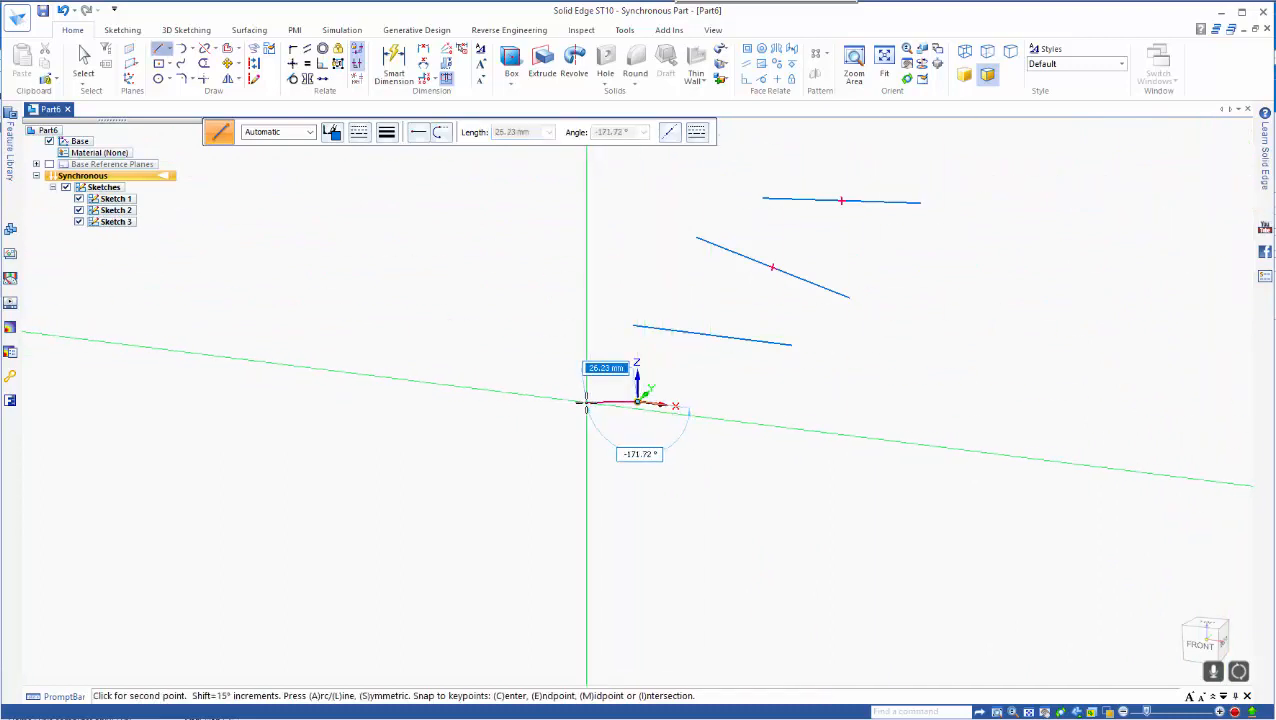
{"action": "key", "text": "s"}
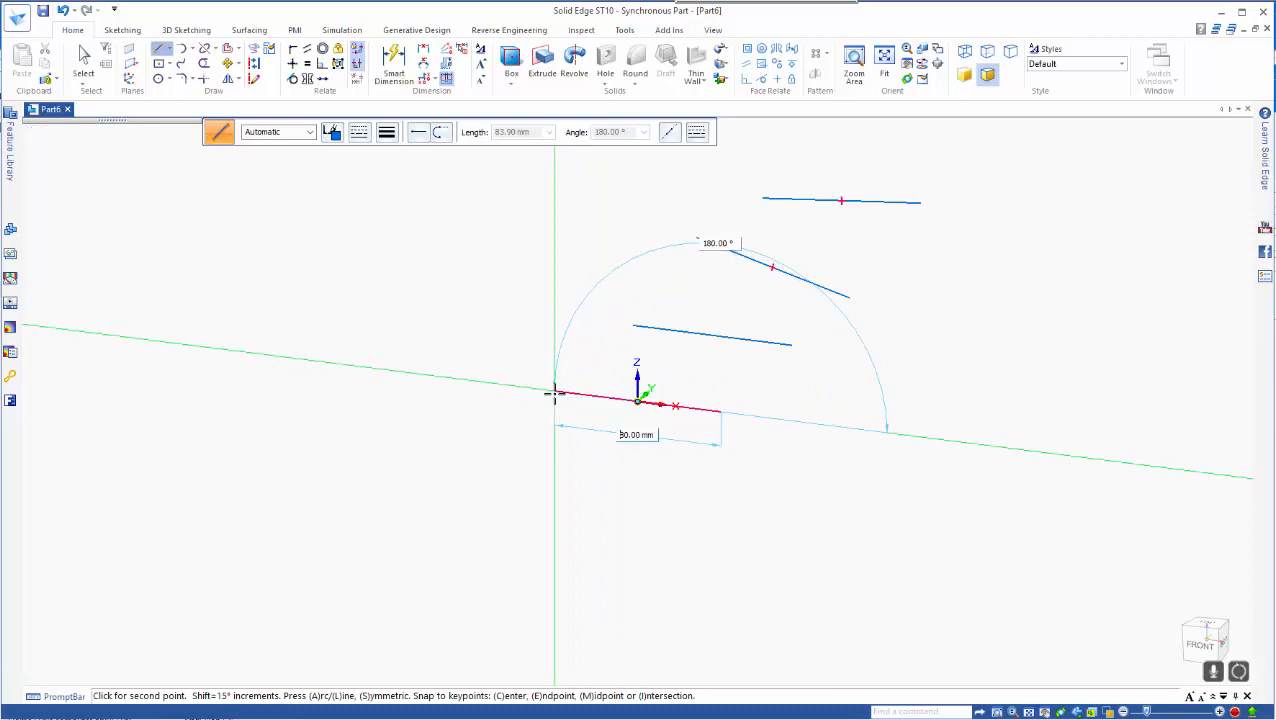
{"action": "key", "text": "Tab"}
{"action": "left_click", "coordinate": [555, 393]}
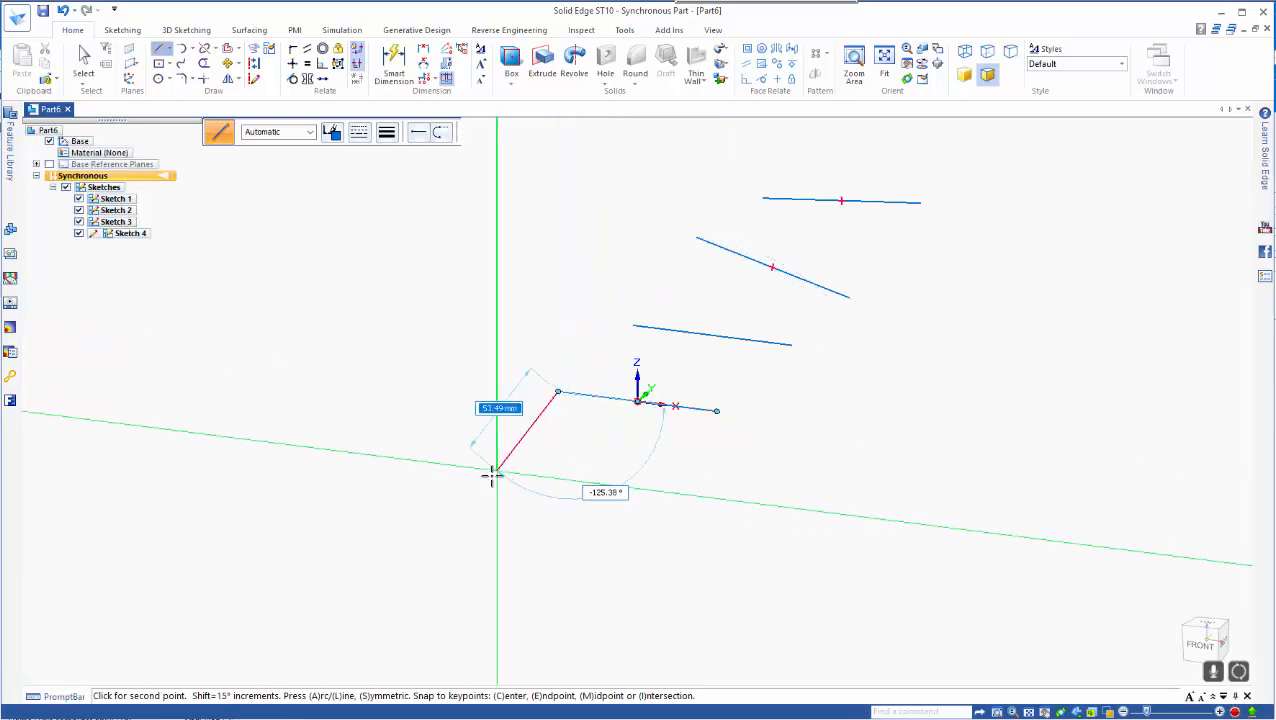
{"action": "key", "text": "Escape"}
{"action": "key", "text": "Escape"}
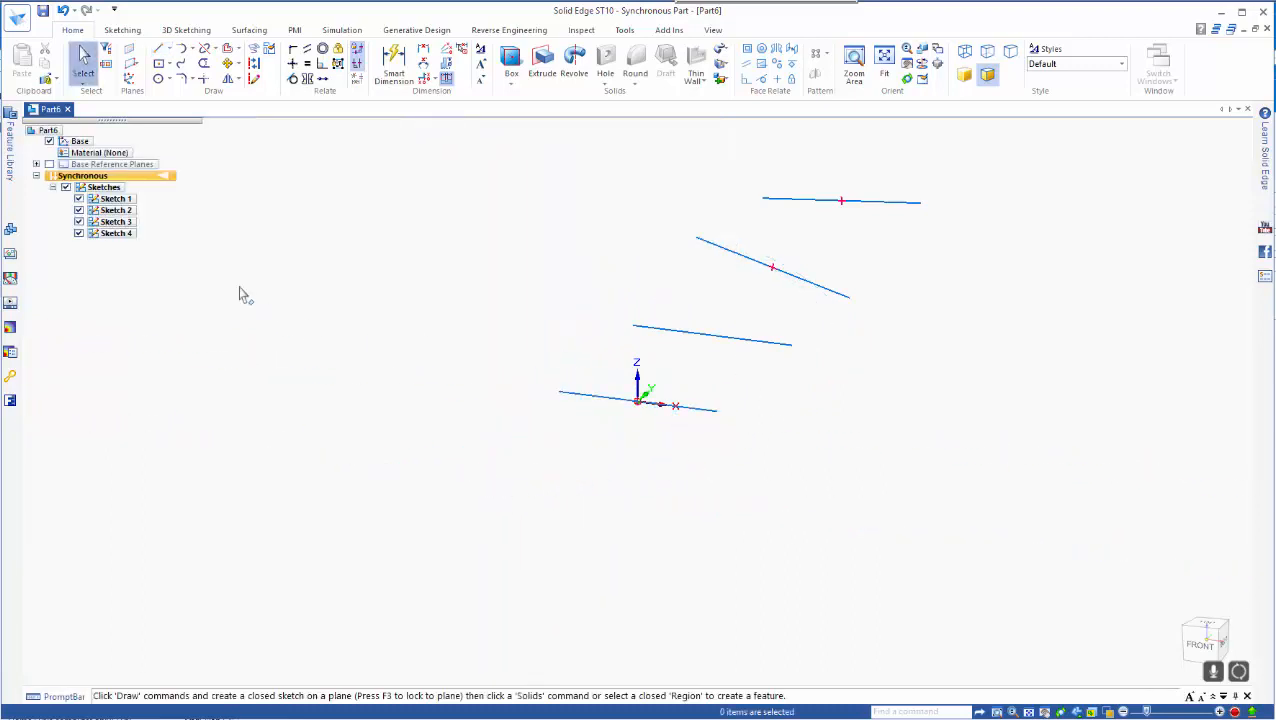
Step: Reorient the steering wheel on Sketch 1 to the front plane and rotate the sketch by about -7° about its line's midpoint
{"action": "left_click", "coordinate": [130, 199]}
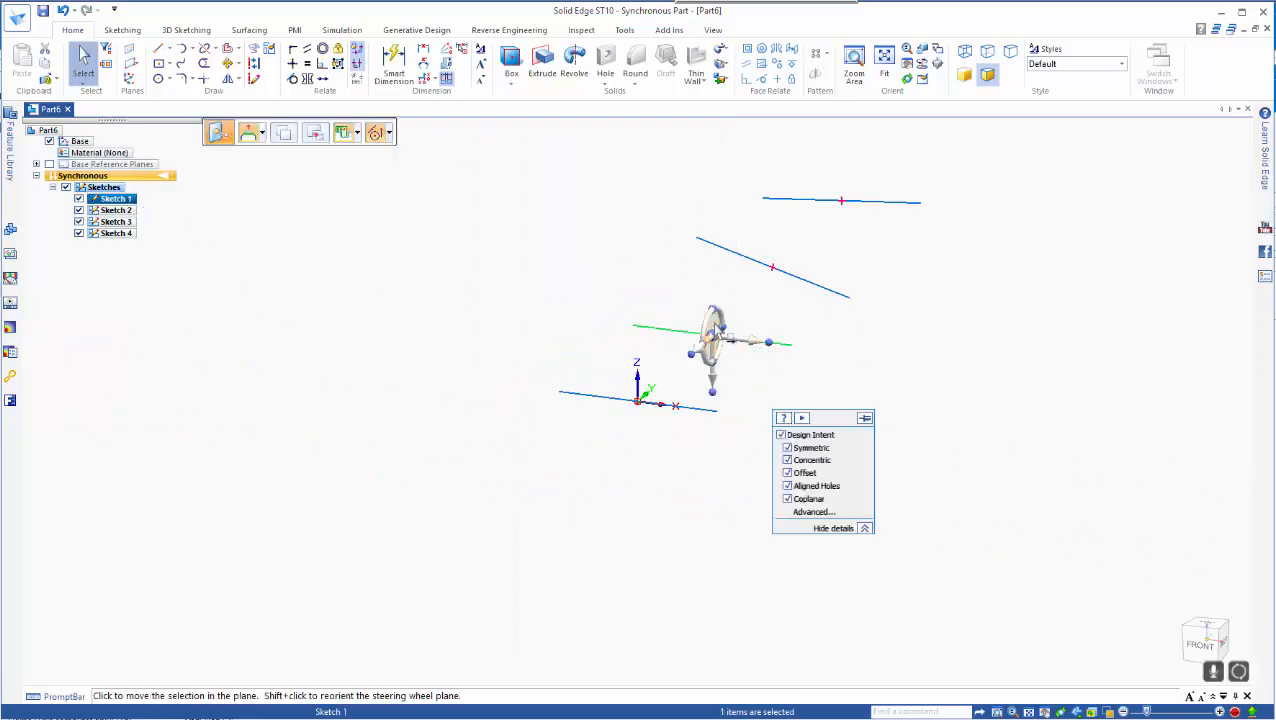
{"action": "left_click", "coordinate": [714, 327], "text": "shift"}
{"action": "left_click", "coordinate": [722, 338], "text": "shift"}
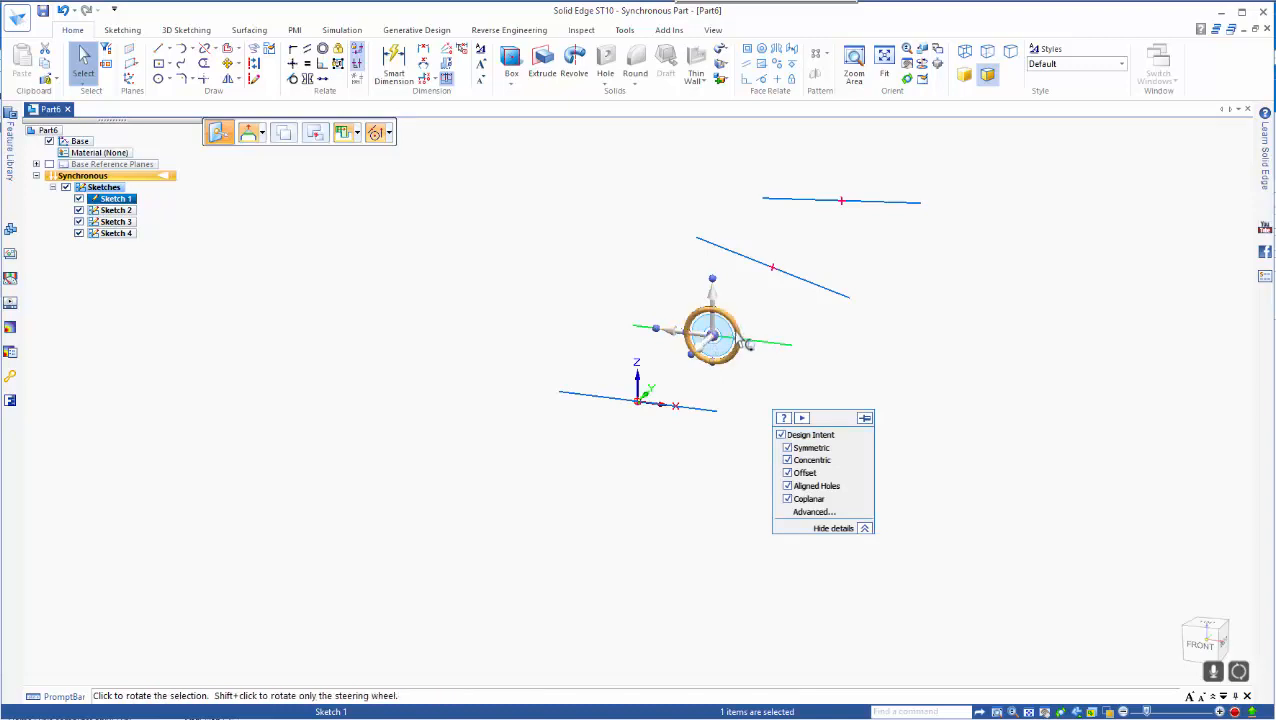
{"action": "left_click", "coordinate": [712, 282]}
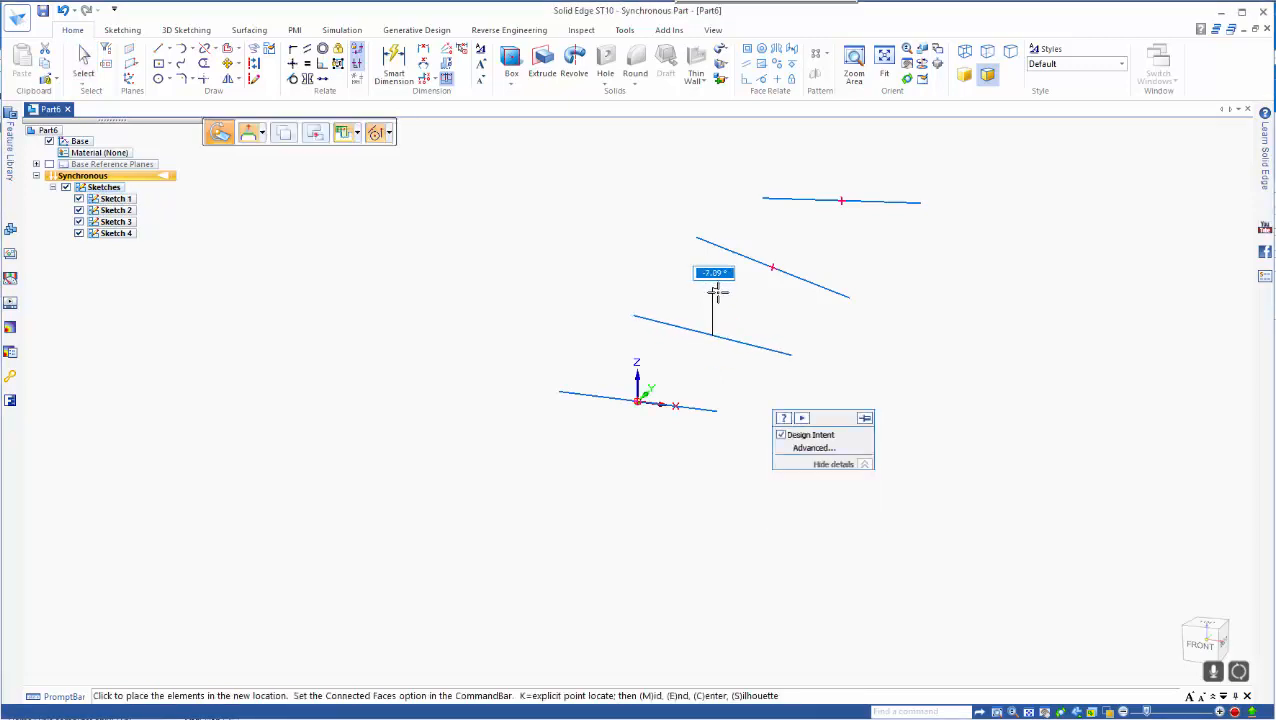
{"action": "left_click", "coordinate": [717, 291]}
{"action": "left_click", "coordinate": [393, 246]}
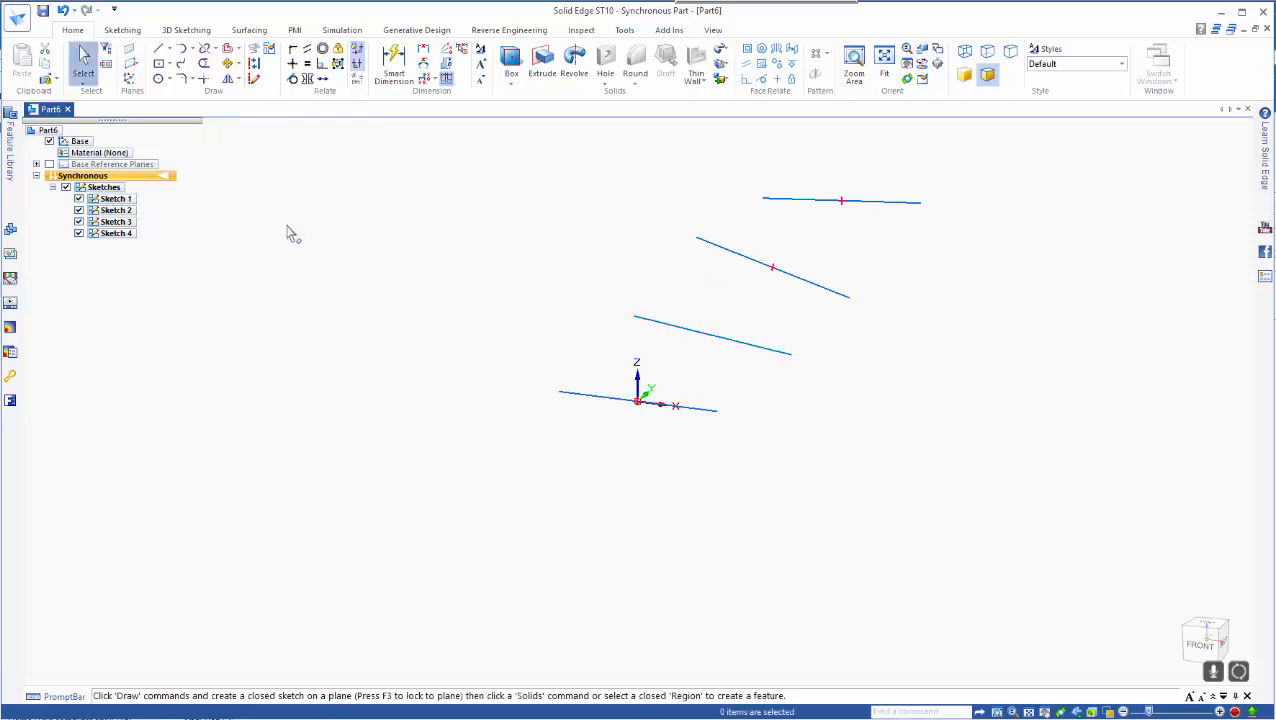
Step: Transition the part to the ordered environment and create a keypoint curve through the negative-X endpoints of the four sketch lines
{"action": "right_click", "coordinate": [142, 181]}
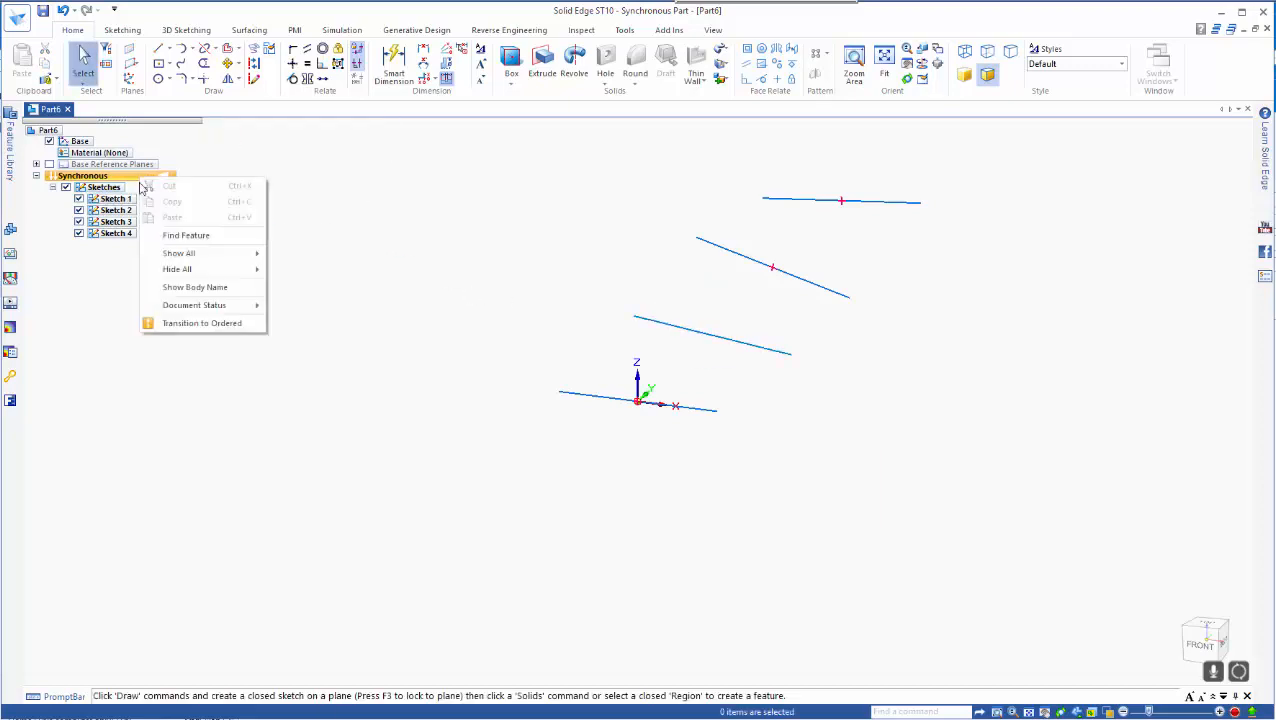
{"action": "left_click", "coordinate": [190, 325]}
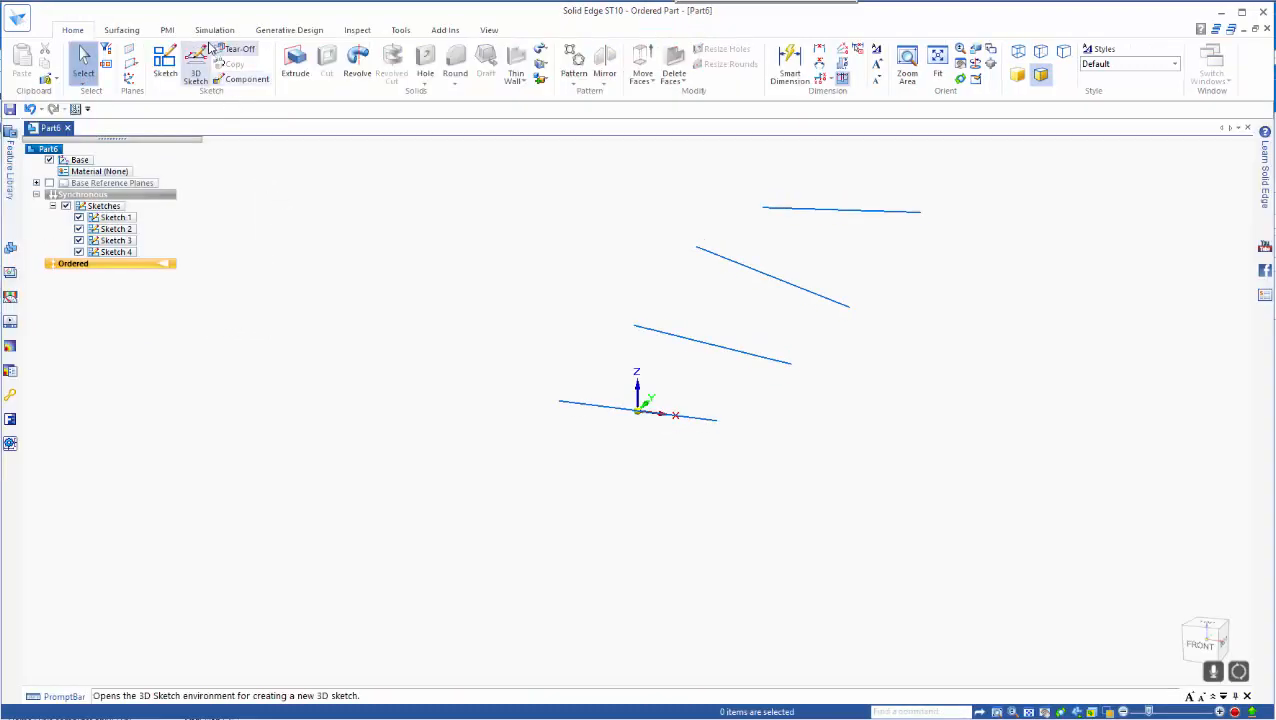
{"action": "left_click", "coordinate": [132, 31]}
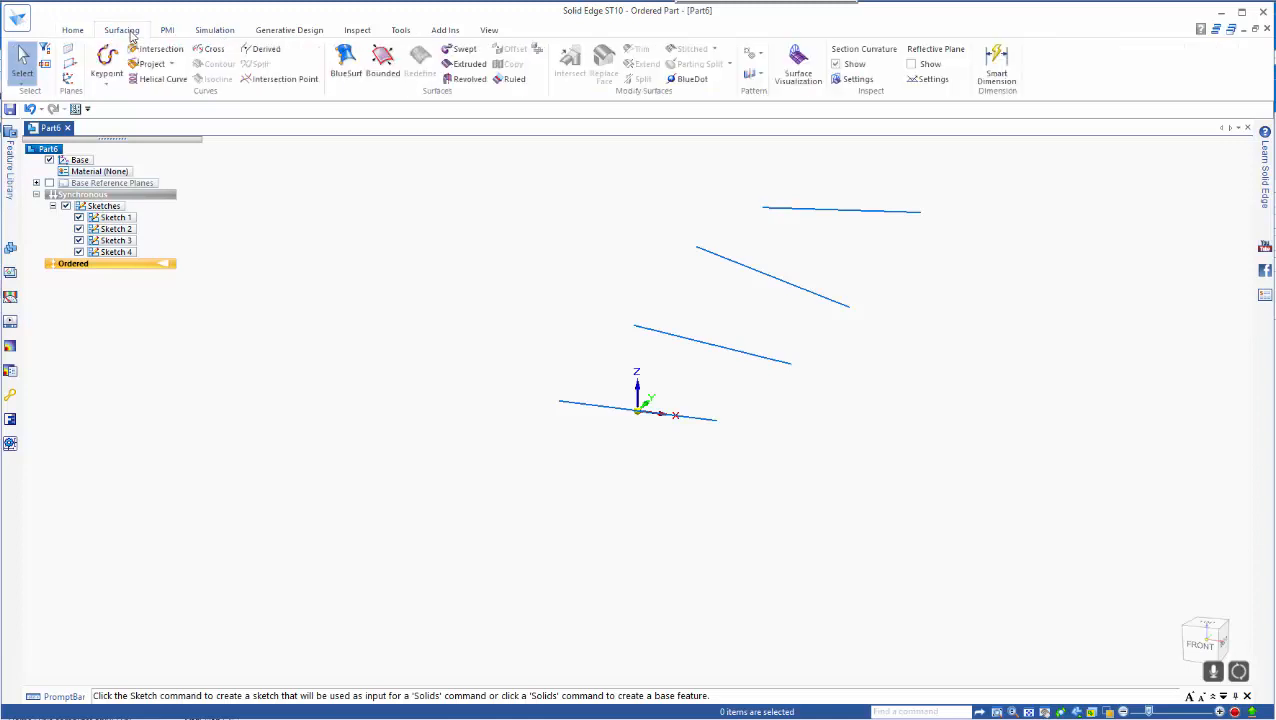
{"action": "left_click", "coordinate": [105, 62]}
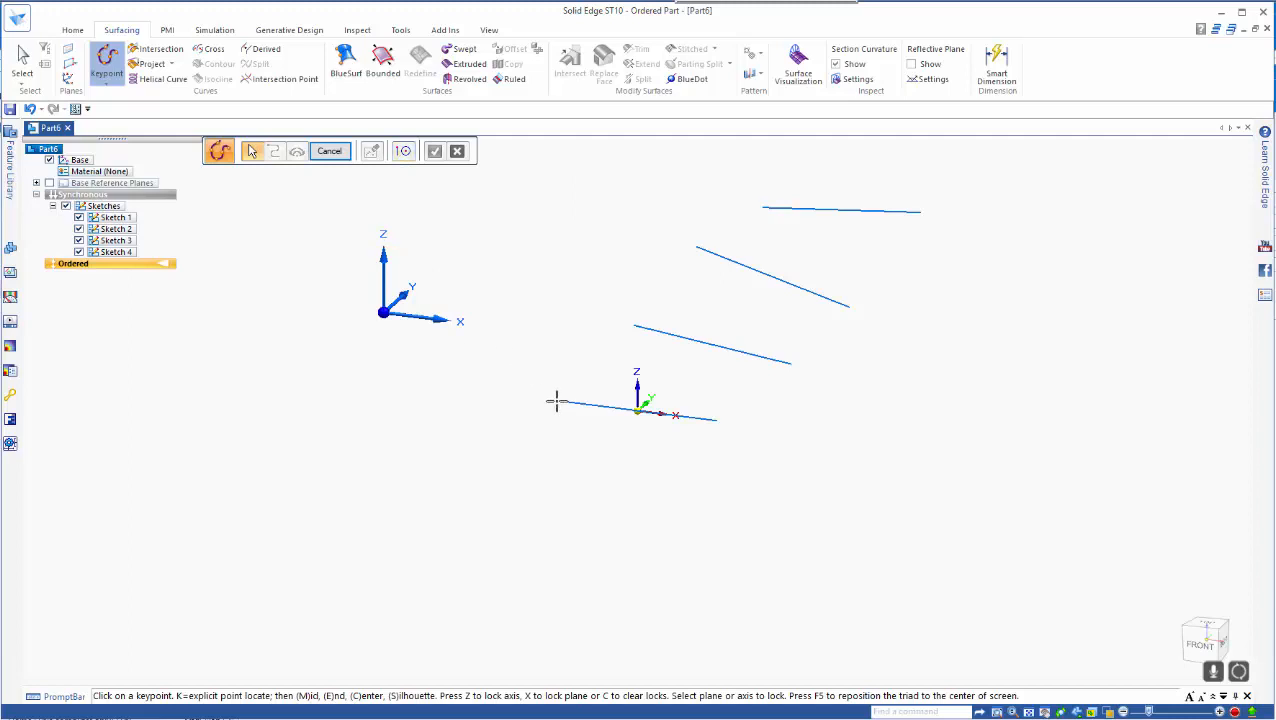
{"action": "left_click", "coordinate": [634, 324]}
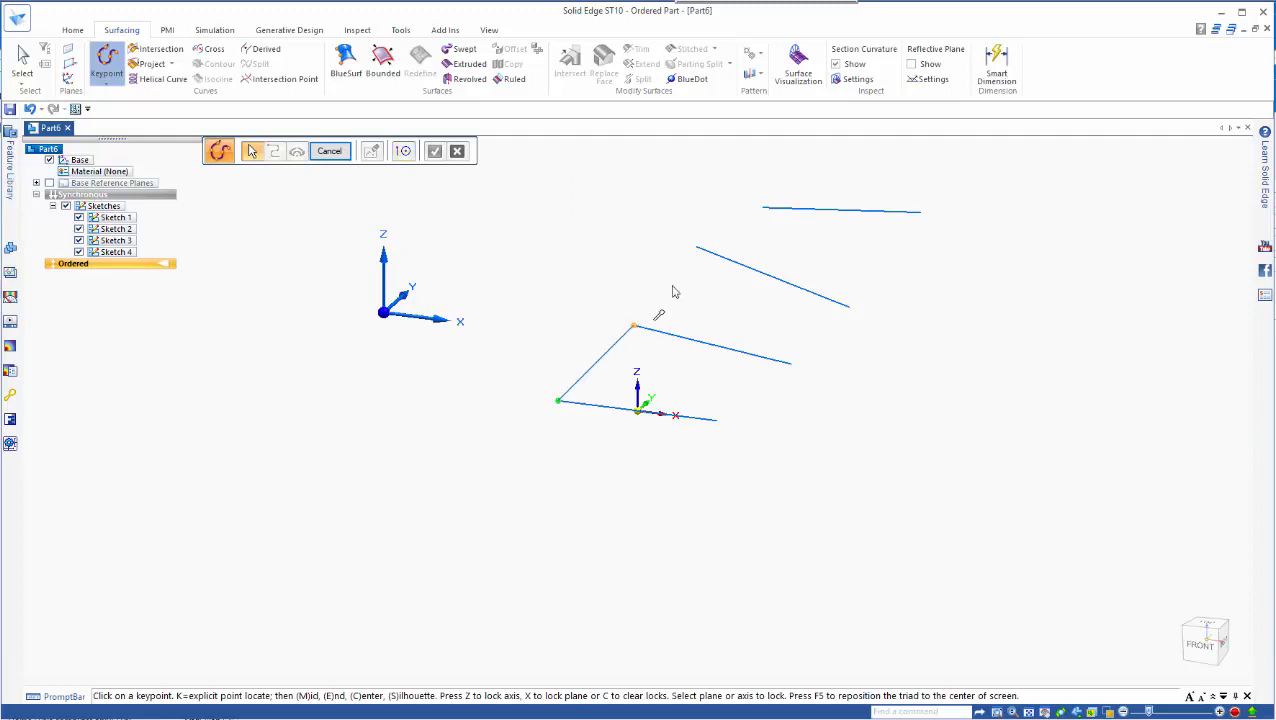
{"action": "left_click", "coordinate": [695, 246]}
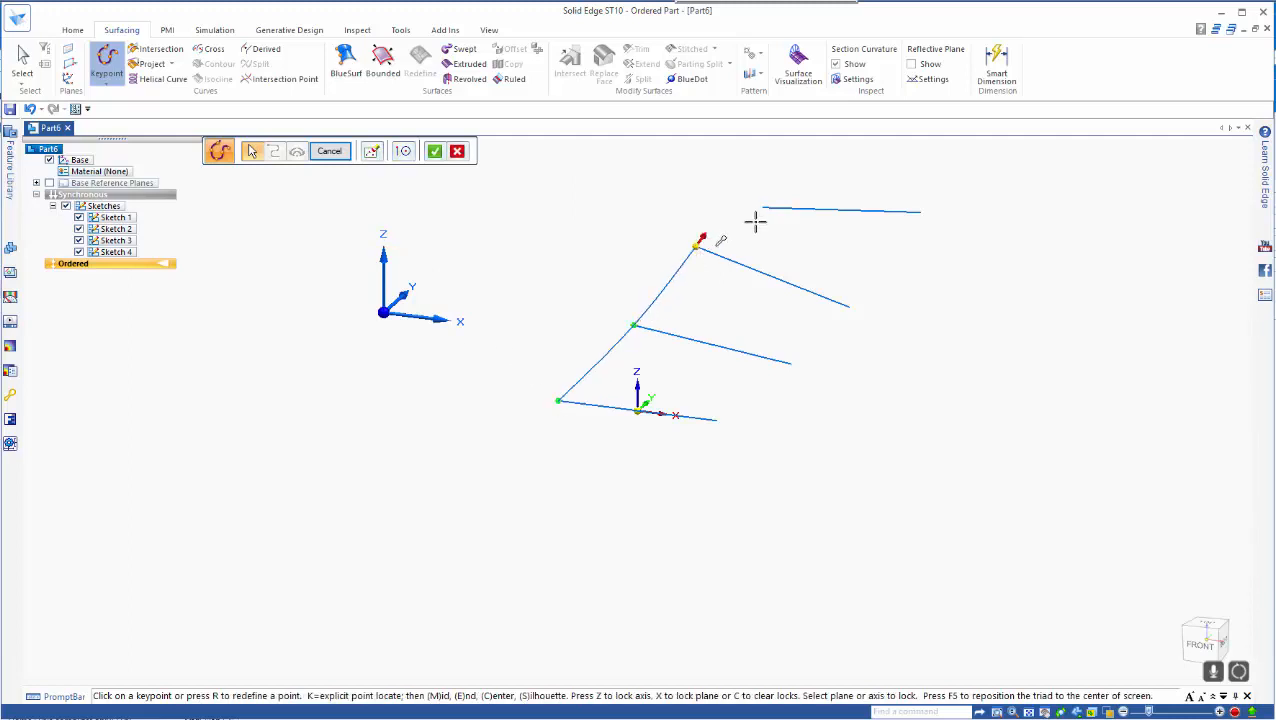
{"action": "left_click", "coordinate": [764, 206]}
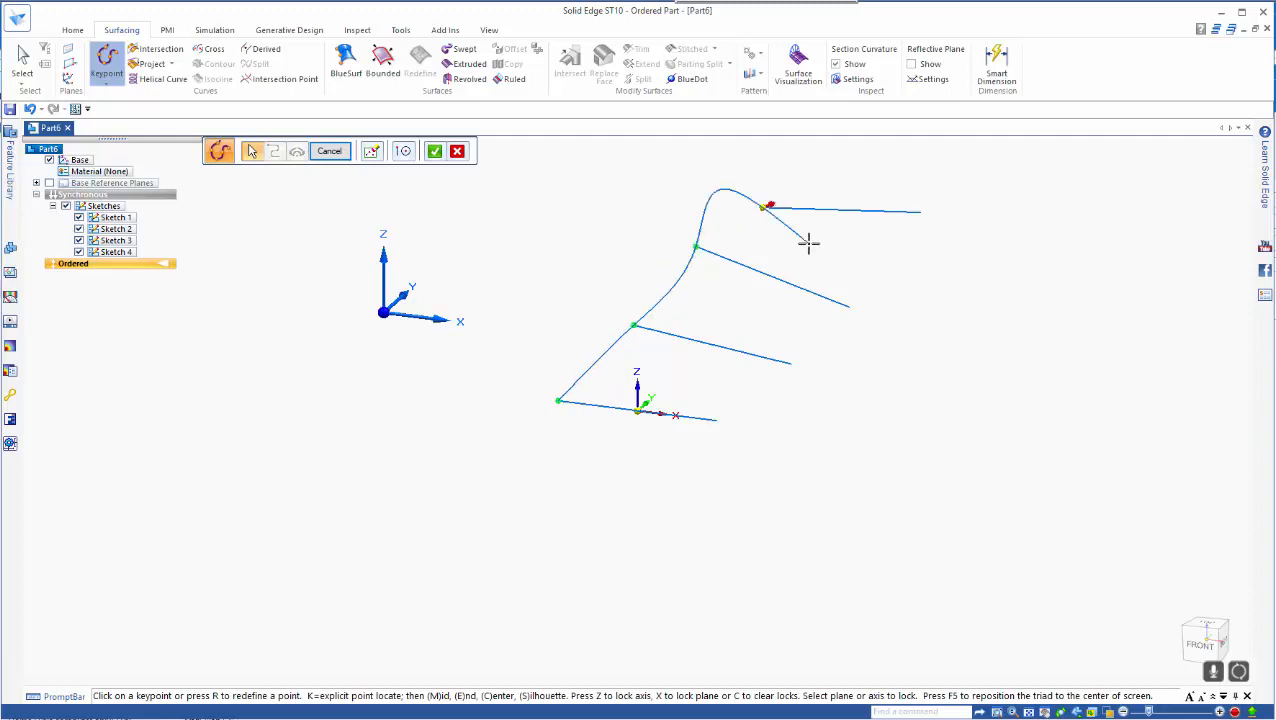
{"action": "right_click", "coordinate": [808, 241]}
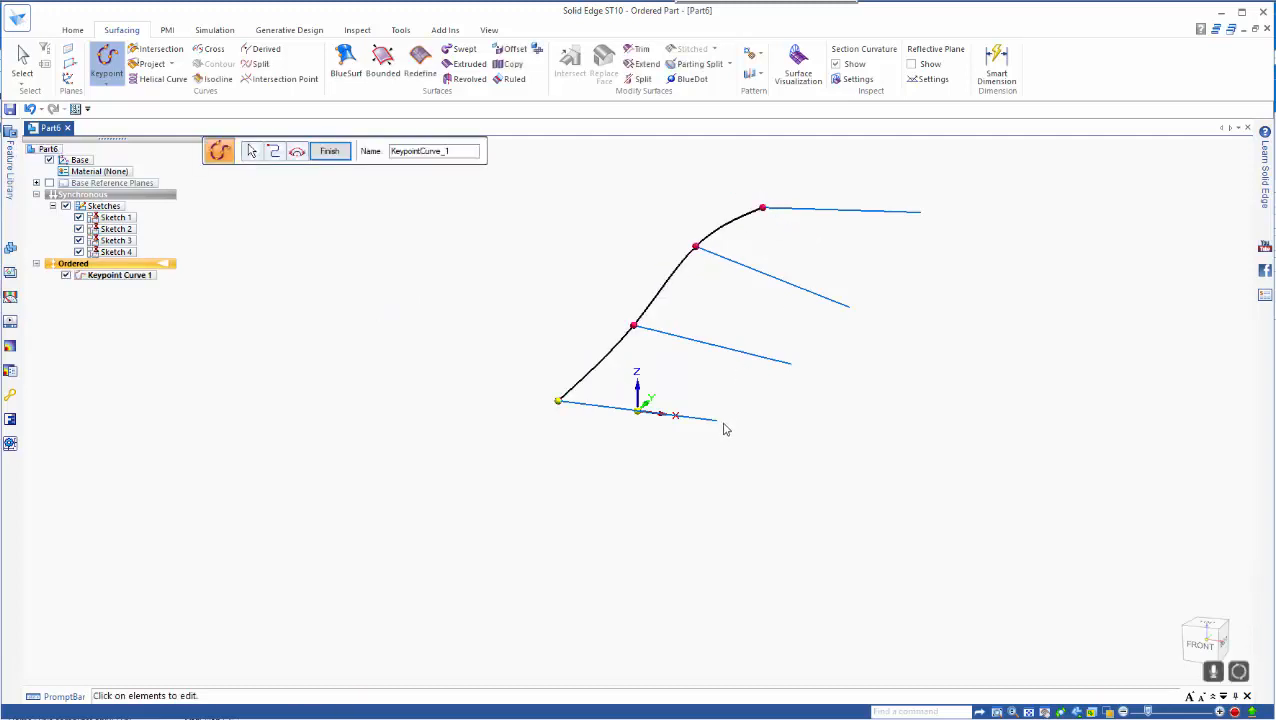
{"action": "left_click", "coordinate": [330, 153]}
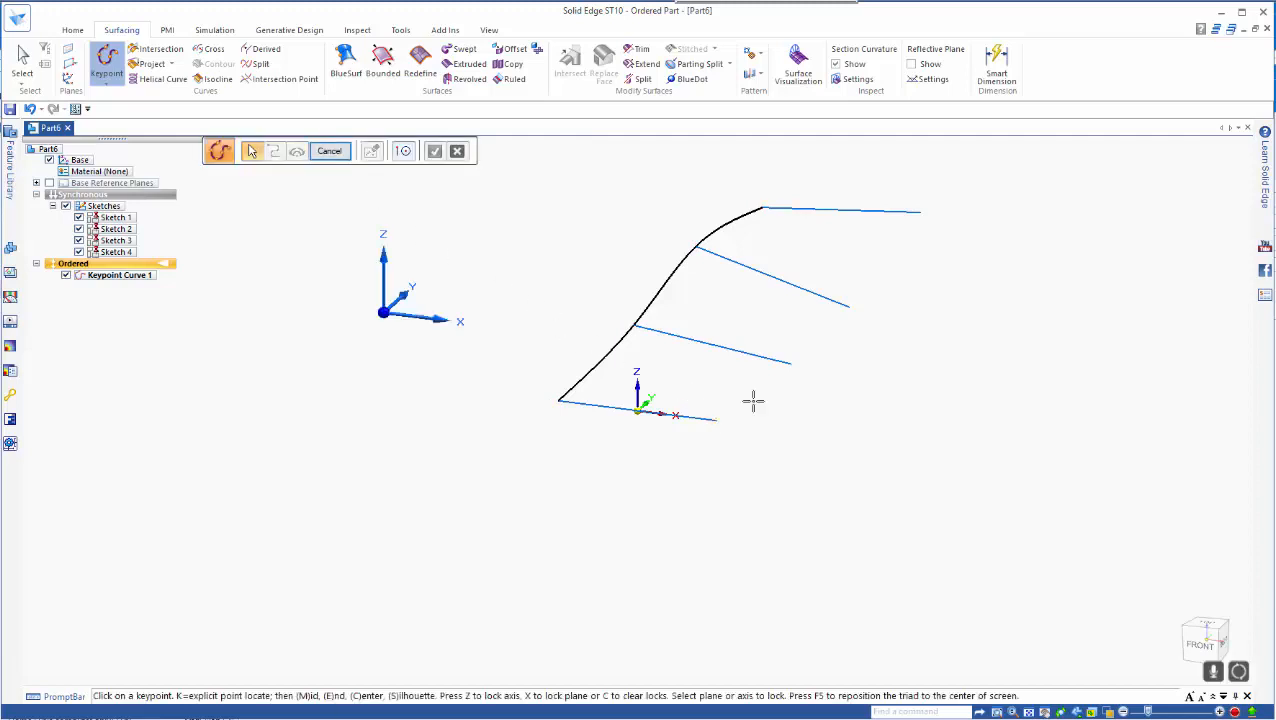
Step: Create a second keypoint curve through the positive-X endpoints of the four sketch lines and leave the Keypoint Curve command
{"action": "left_click", "coordinate": [849, 305]}
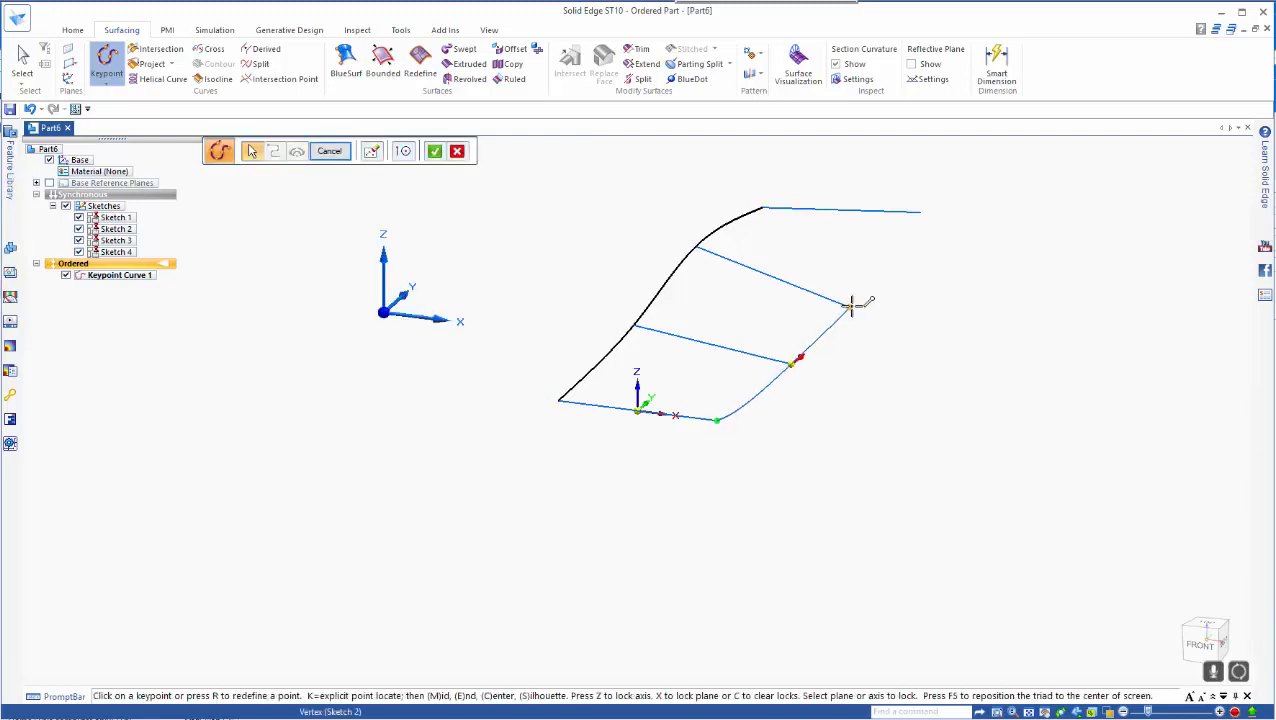
{"action": "left_click", "coordinate": [919, 211]}
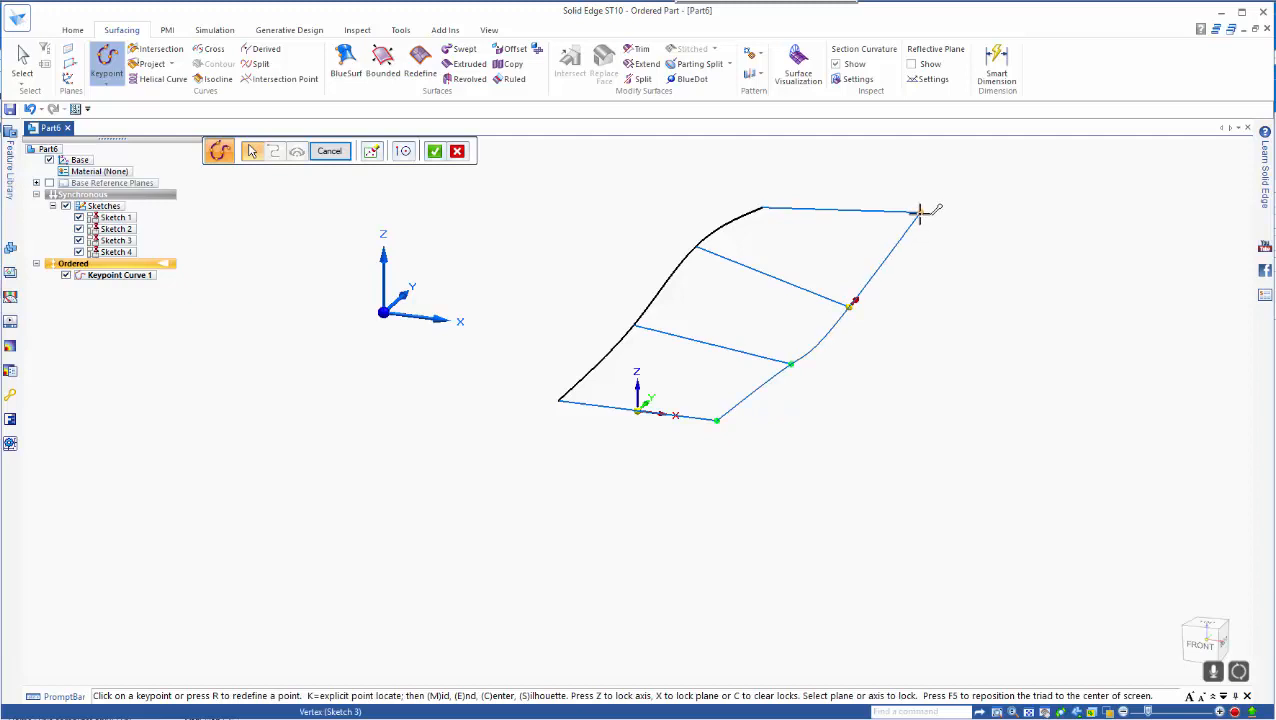
{"action": "right_click", "coordinate": [1010, 292]}
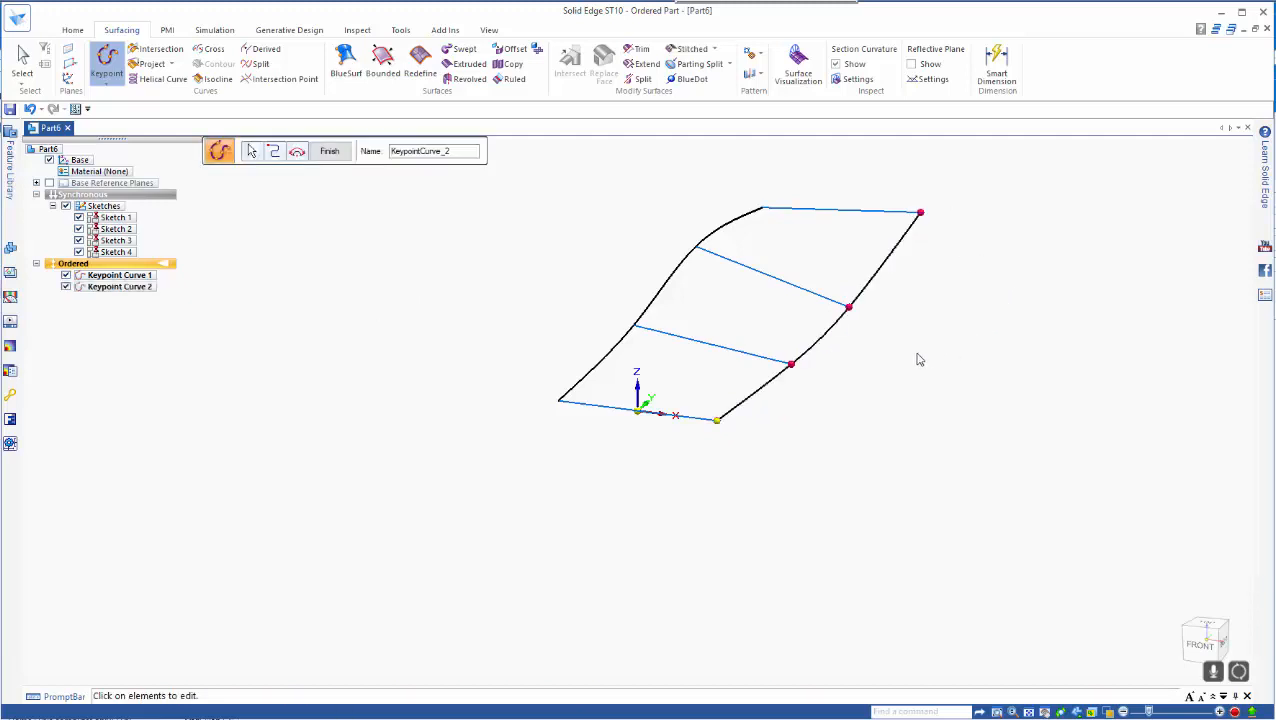
{"action": "right_click", "coordinate": [480, 212]}
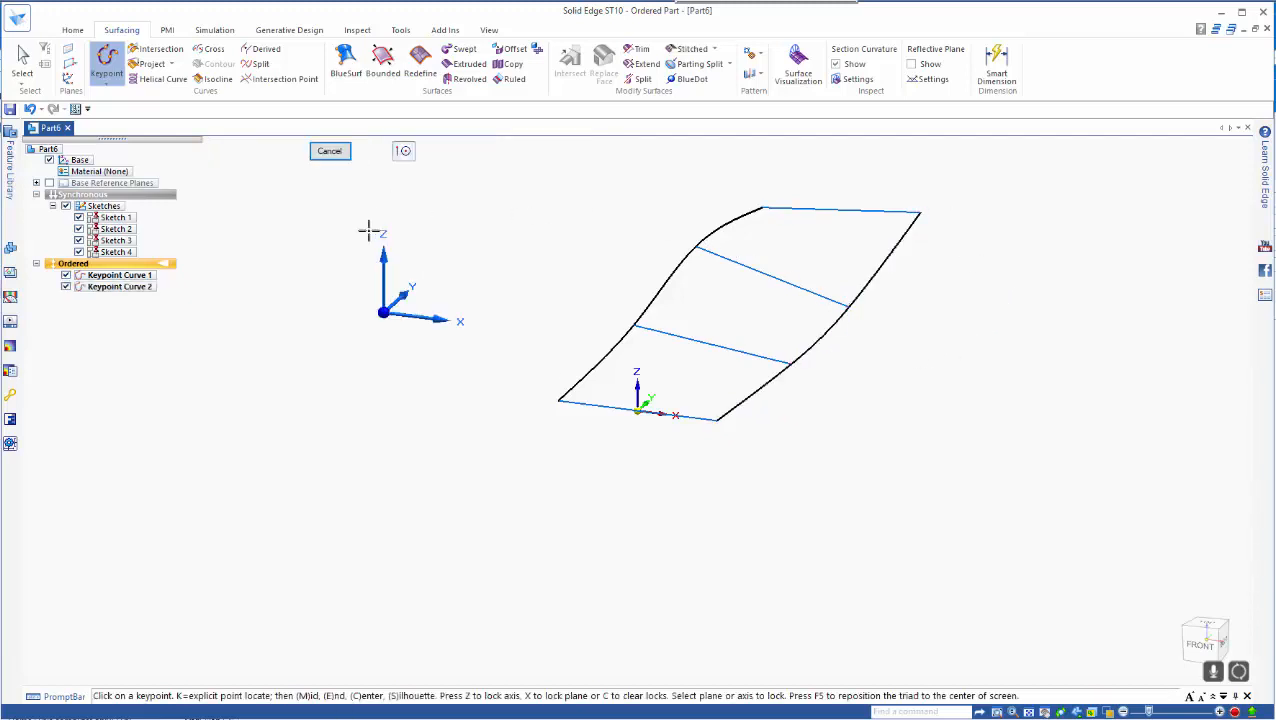
{"action": "left_click", "coordinate": [330, 155]}
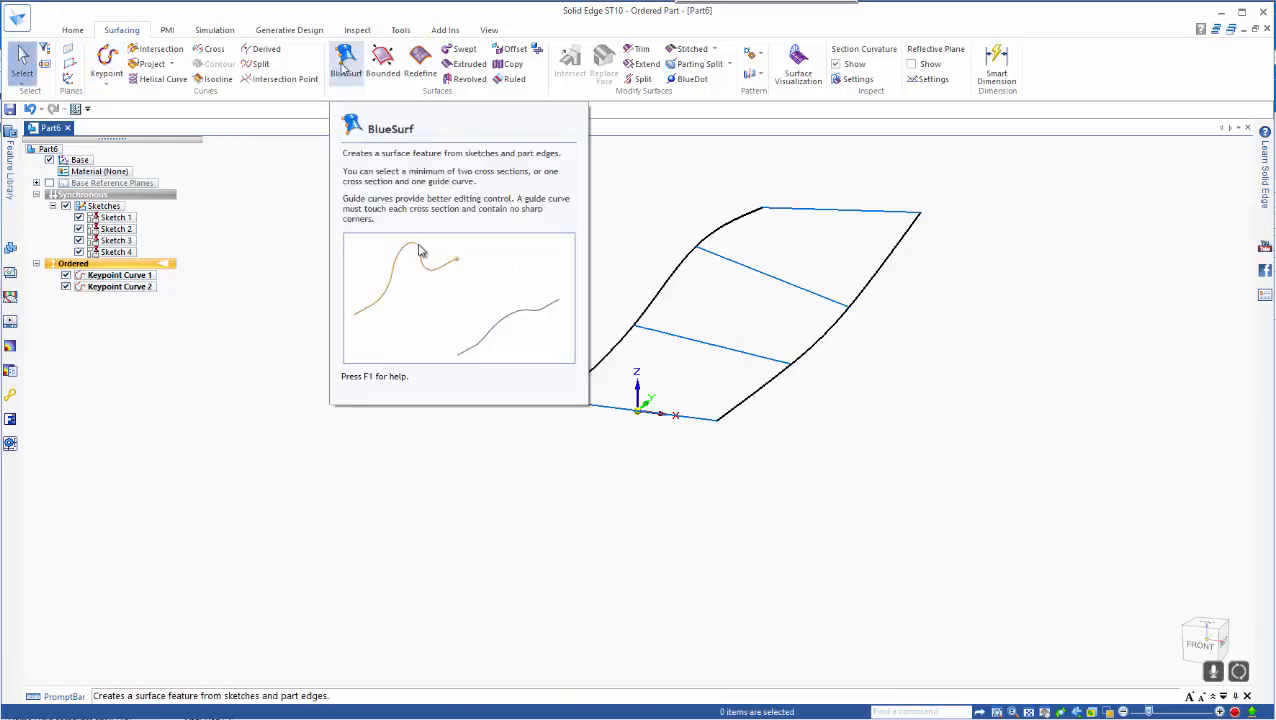
Step: Start a BlueSurf through the four sketch lines, selecting them in order from Sketch 4 at the origin to Sketch 3 at the far end
{"action": "left_click", "coordinate": [344, 64]}
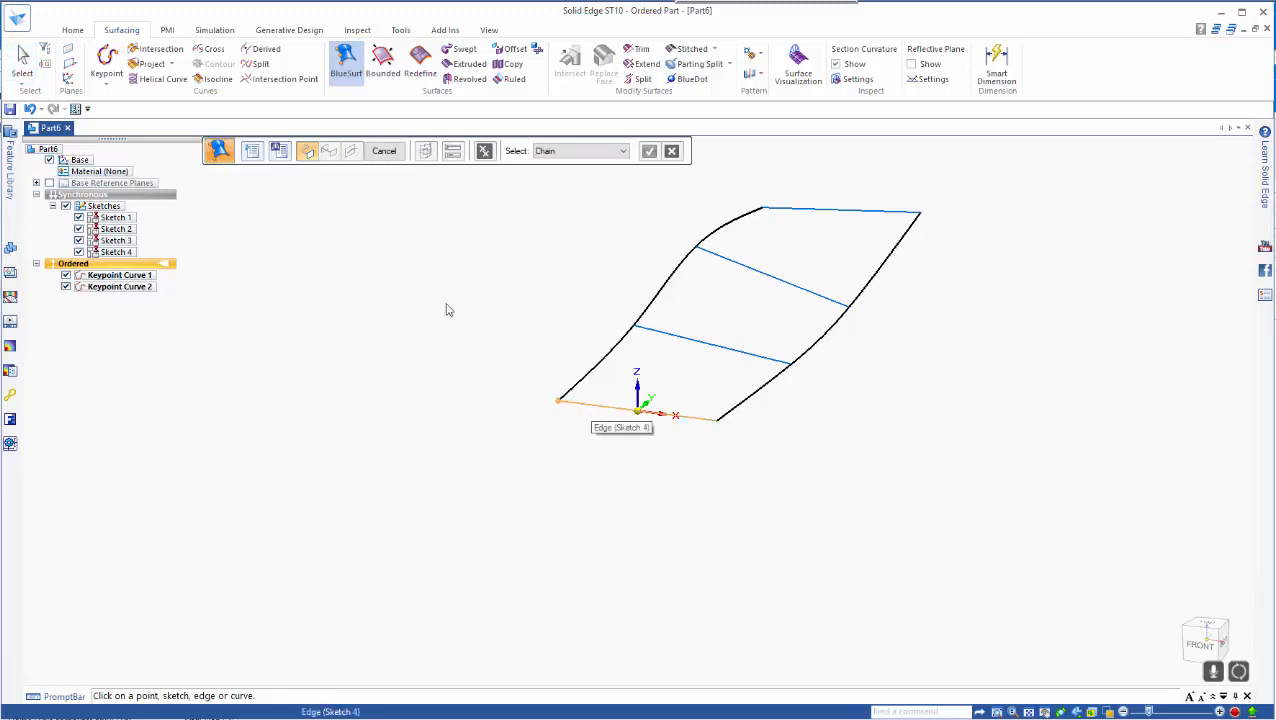
{"action": "left_click", "coordinate": [601, 412]}
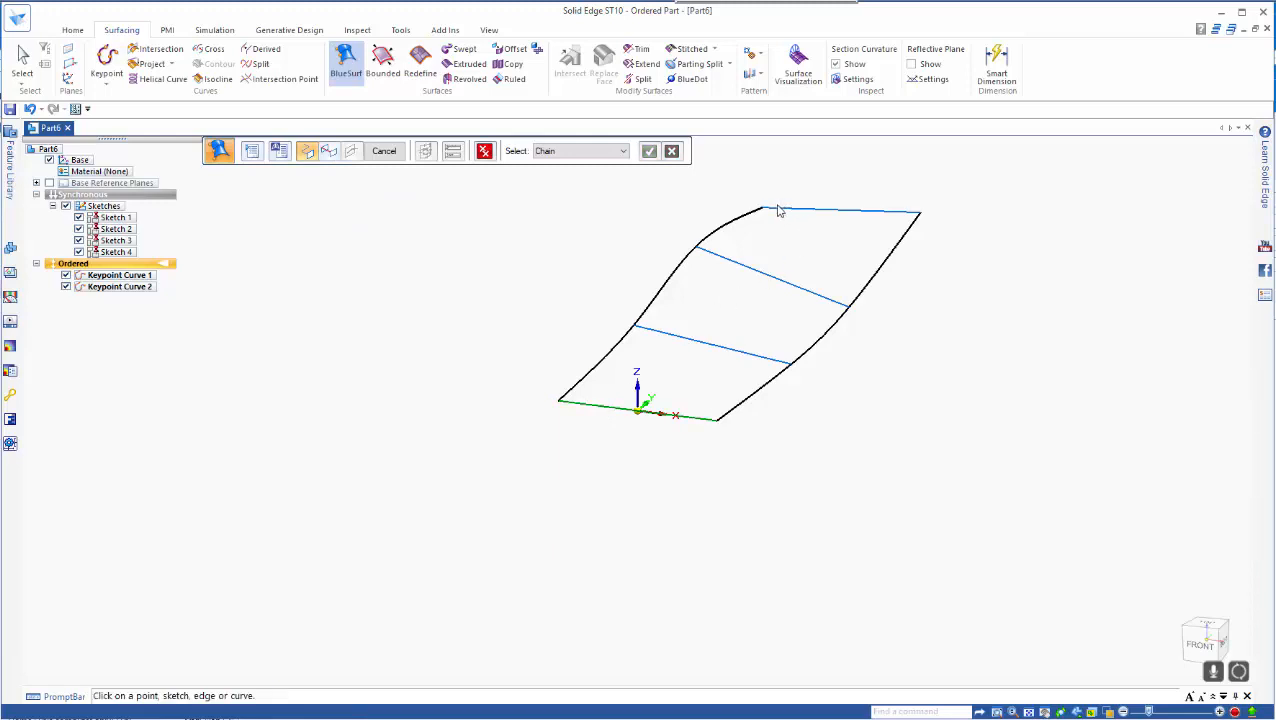
{"action": "left_click", "coordinate": [655, 337]}
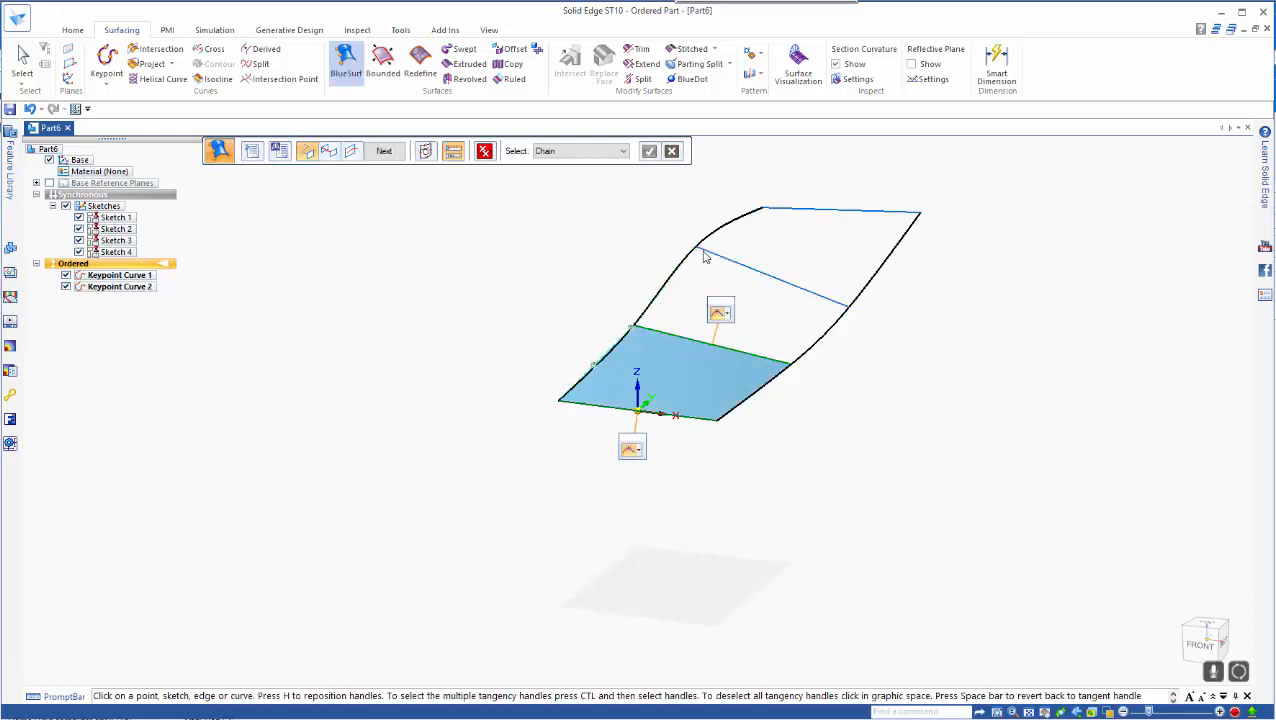
{"action": "left_click", "coordinate": [708, 253]}
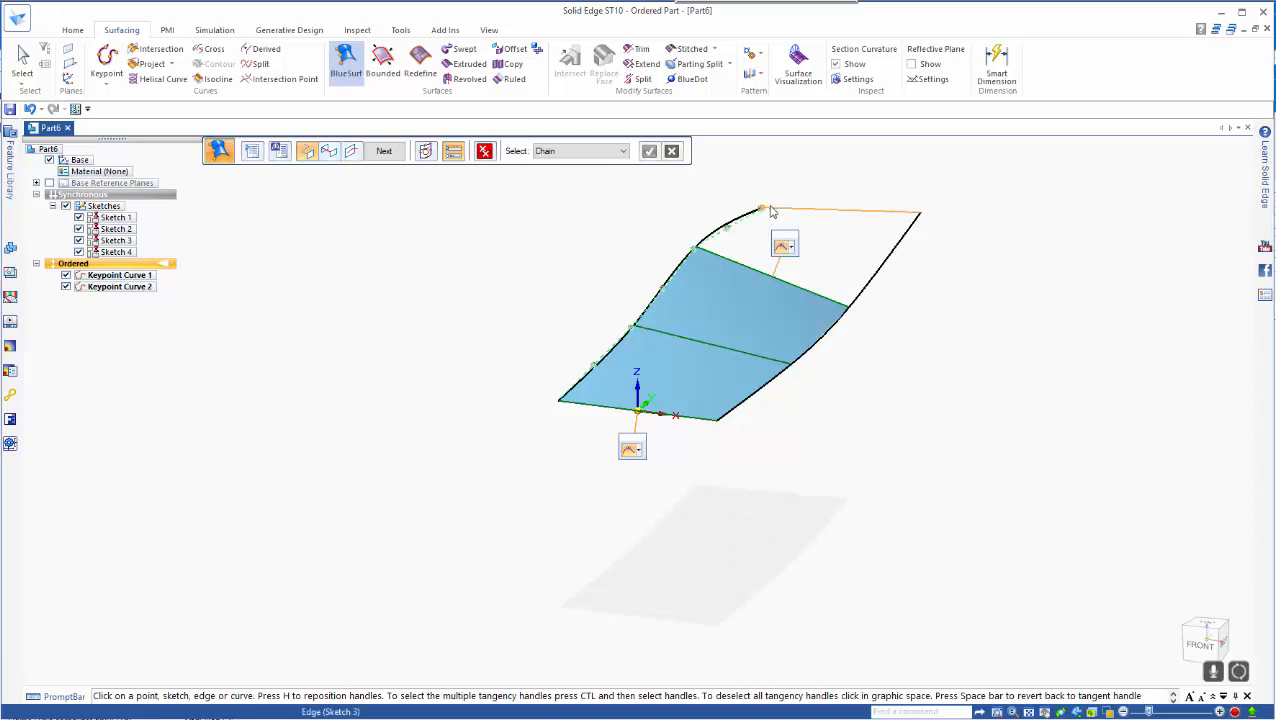
{"action": "left_click", "coordinate": [772, 211]}
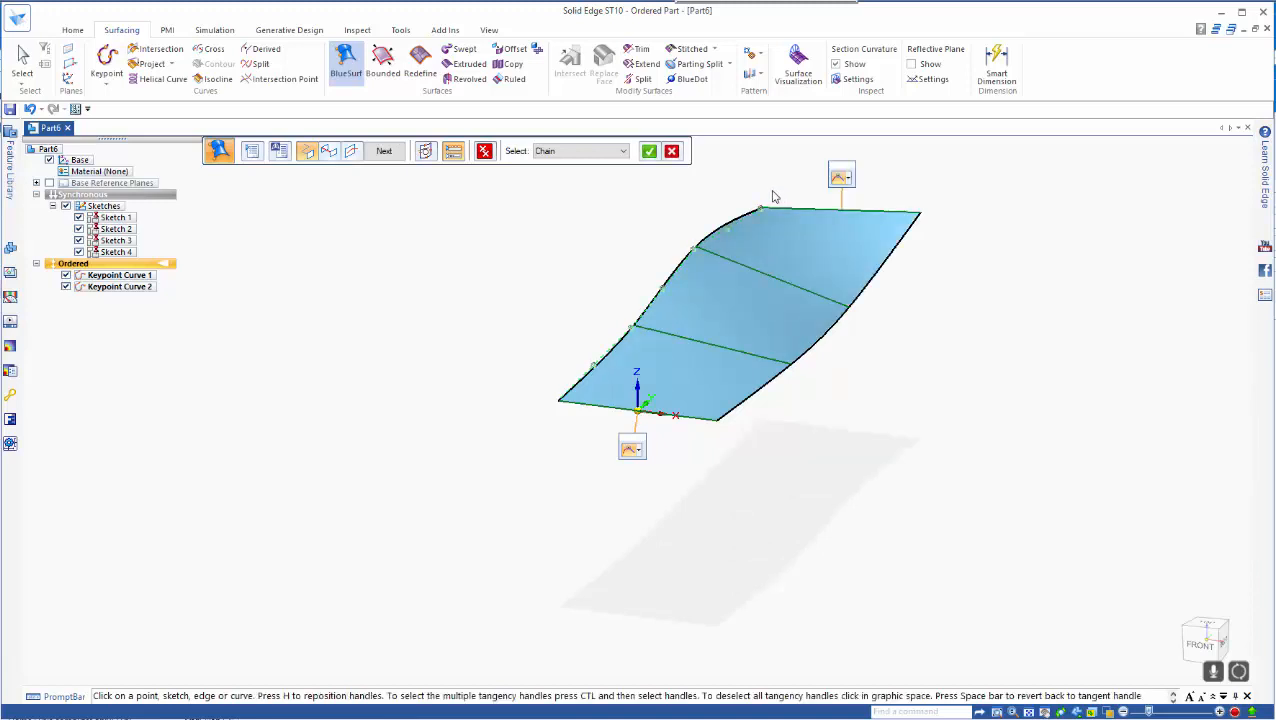
Step: Add both keypoint curves as guide curves, finish the BlueSurf feature and leave the command
{"action": "left_click", "coordinate": [331, 155]}
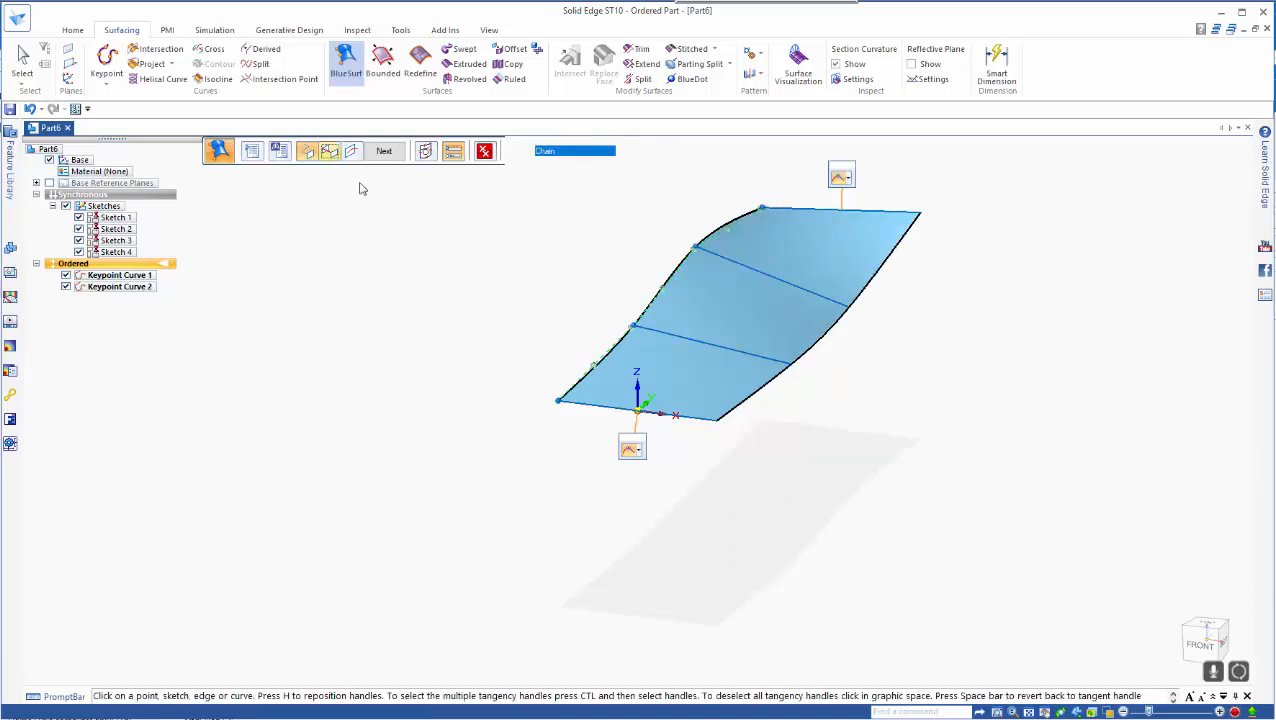
{"action": "left_click", "coordinate": [607, 362]}
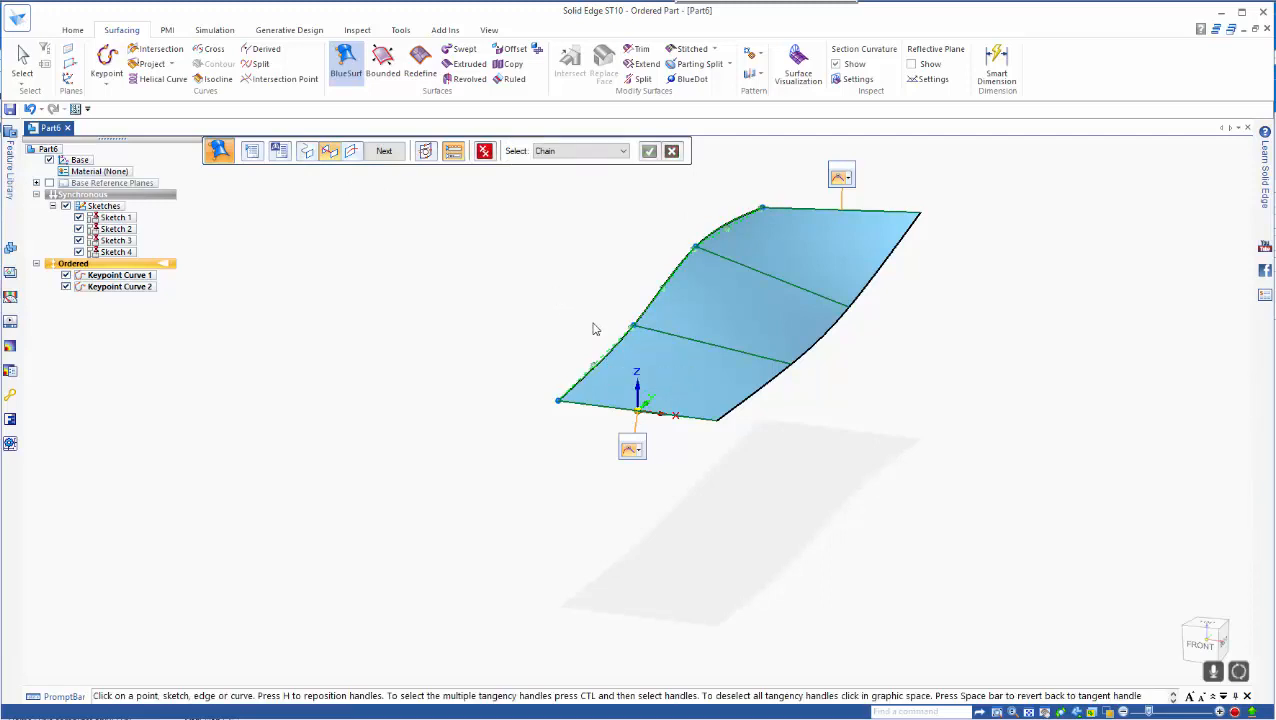
{"action": "left_click", "coordinate": [755, 390]}
{"action": "left_click", "coordinate": [384, 154]}
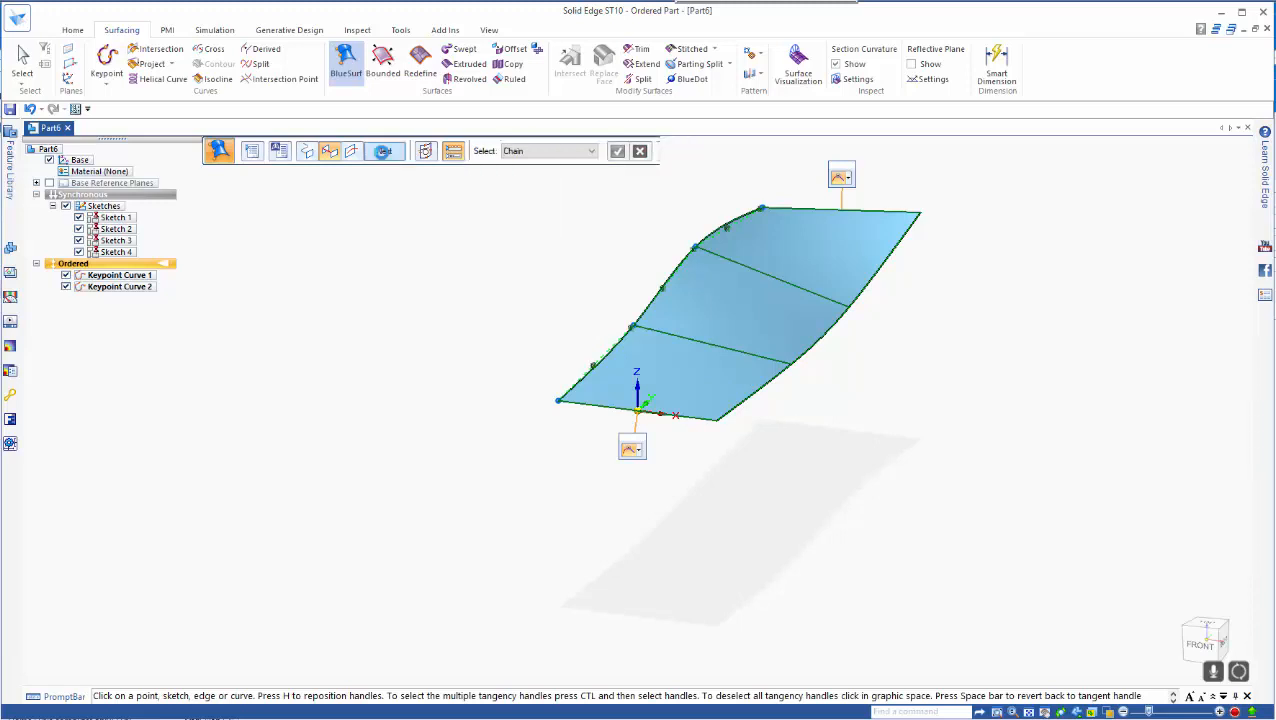
{"action": "right_click", "coordinate": [420, 269]}
{"action": "middle_click_drag", "start_coordinate": [767, 498], "coordinate": [713, 532]}
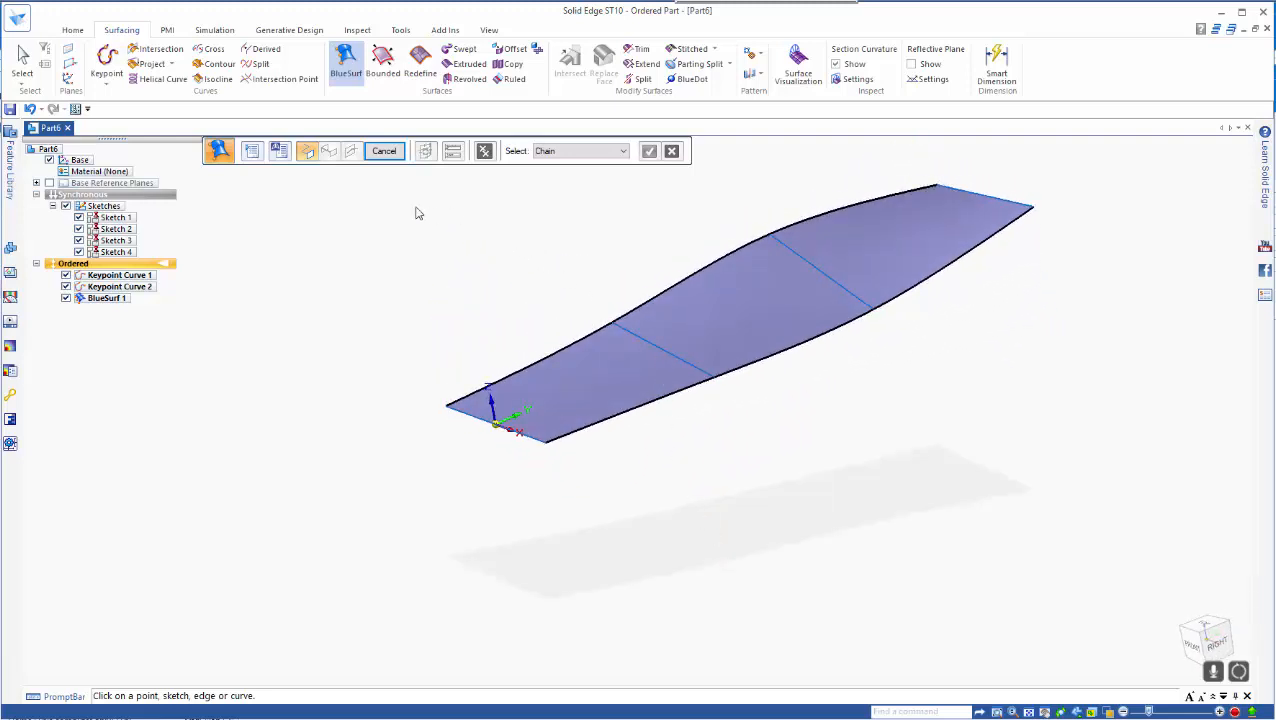
{"action": "key", "text": "Escape"}
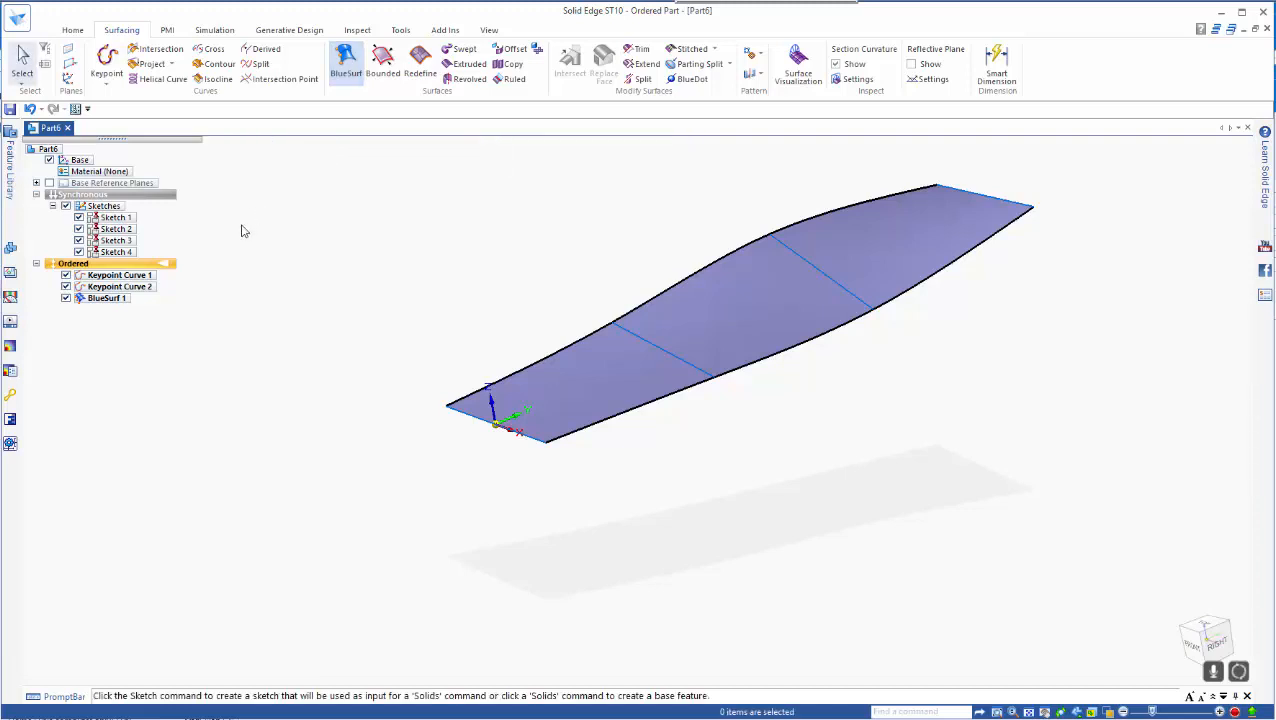
Step: Move Sketch 1 freehand along the X direction and then vertically along Z to reshape the BlueSurf
{"action": "left_click", "coordinate": [116, 220]}
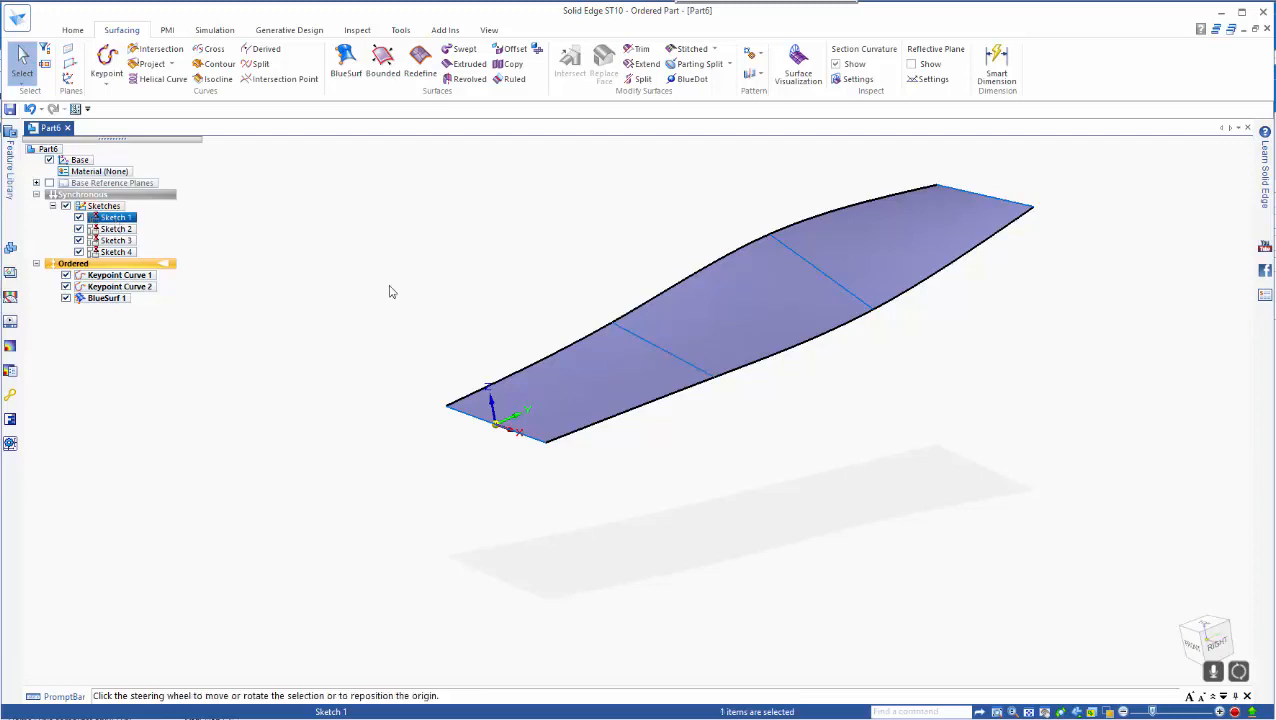
{"action": "middle_click_drag", "start_coordinate": [893, 423], "coordinate": [931, 379]}
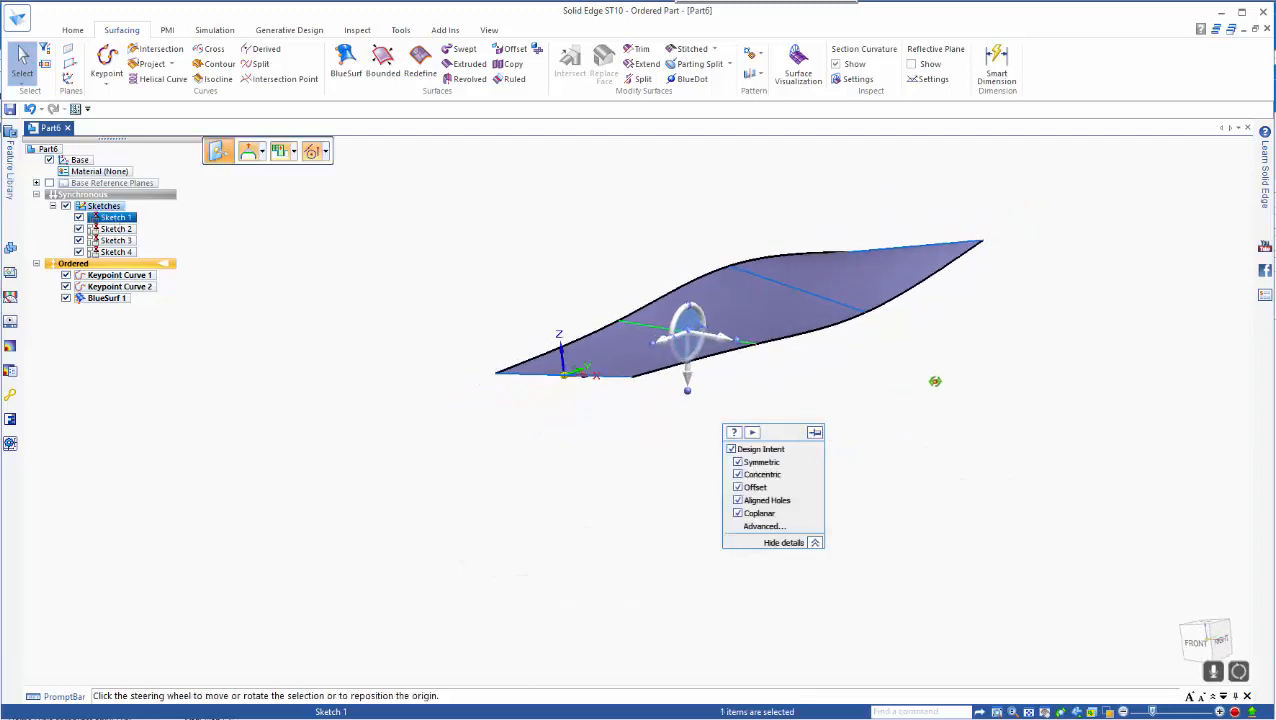
{"action": "left_click", "coordinate": [723, 342]}
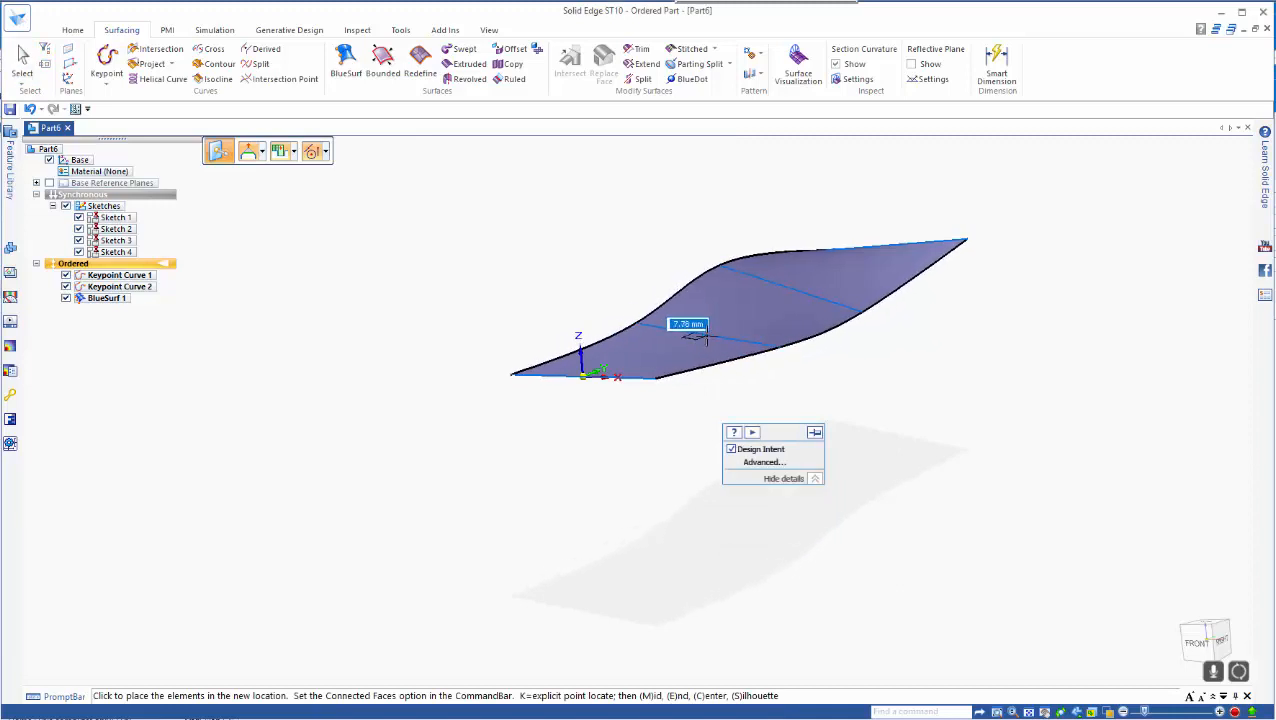
{"action": "left_click", "coordinate": [688, 333]}
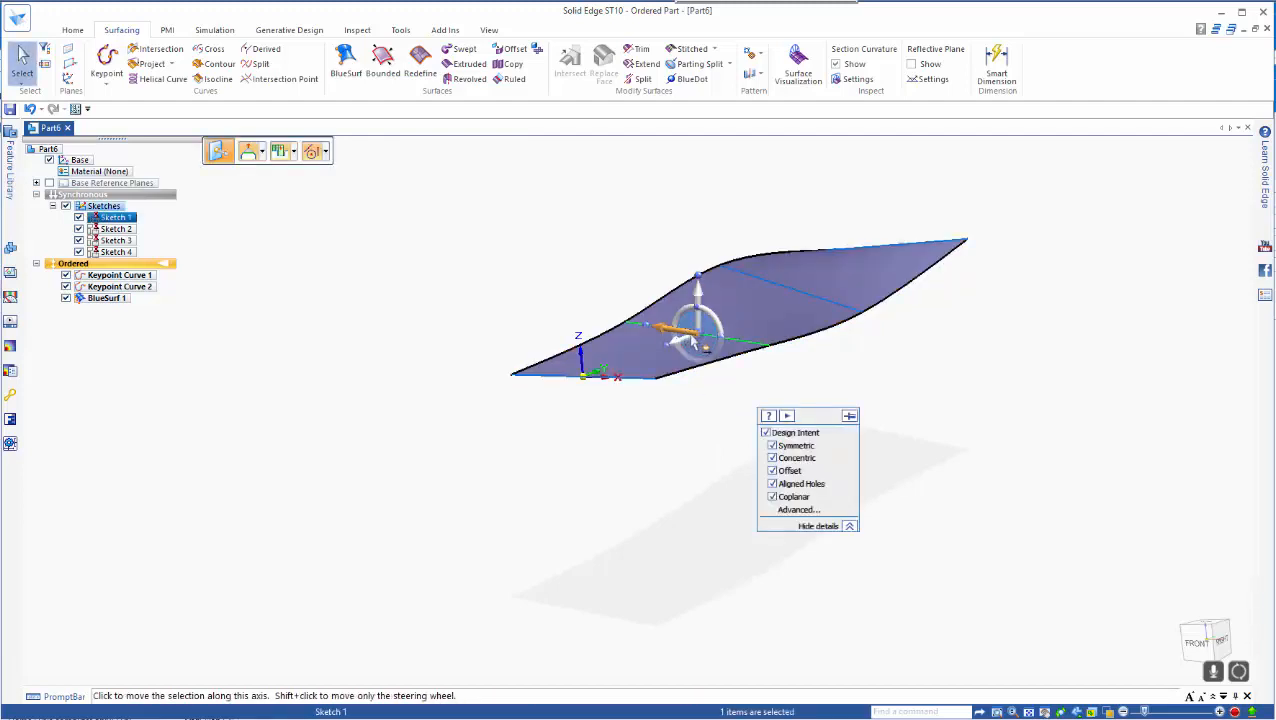
{"action": "left_click", "coordinate": [700, 283]}
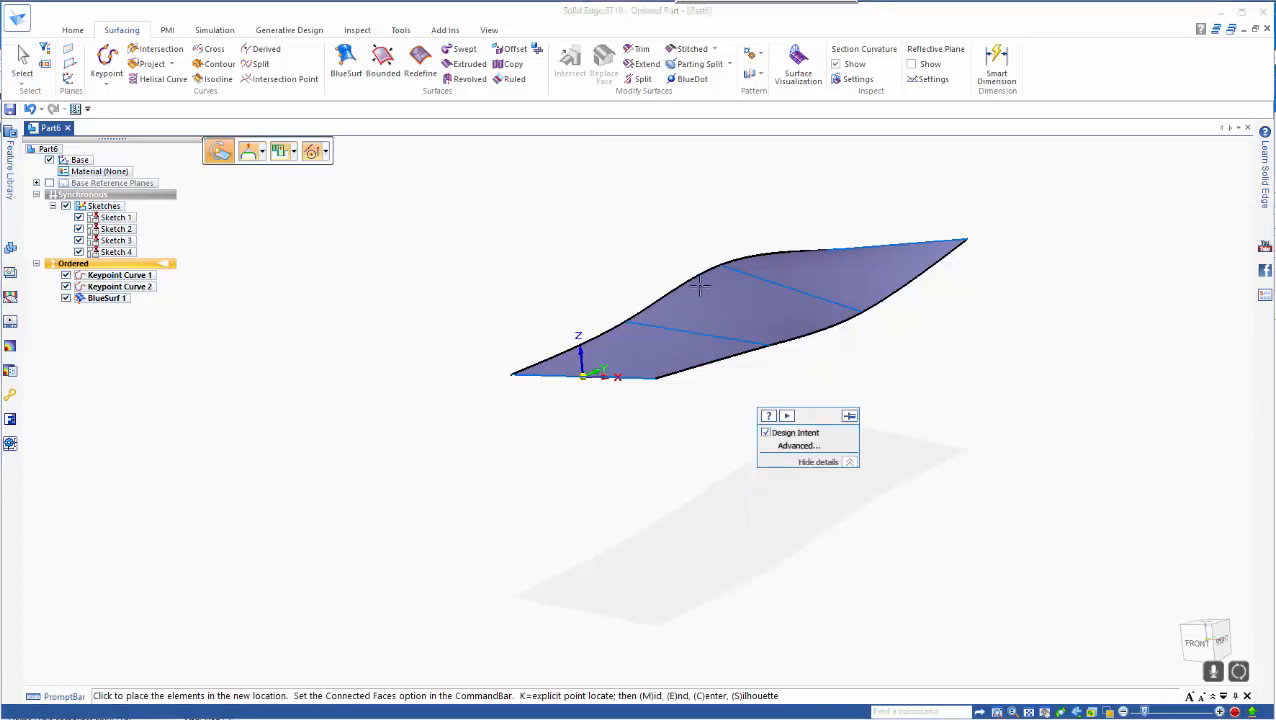